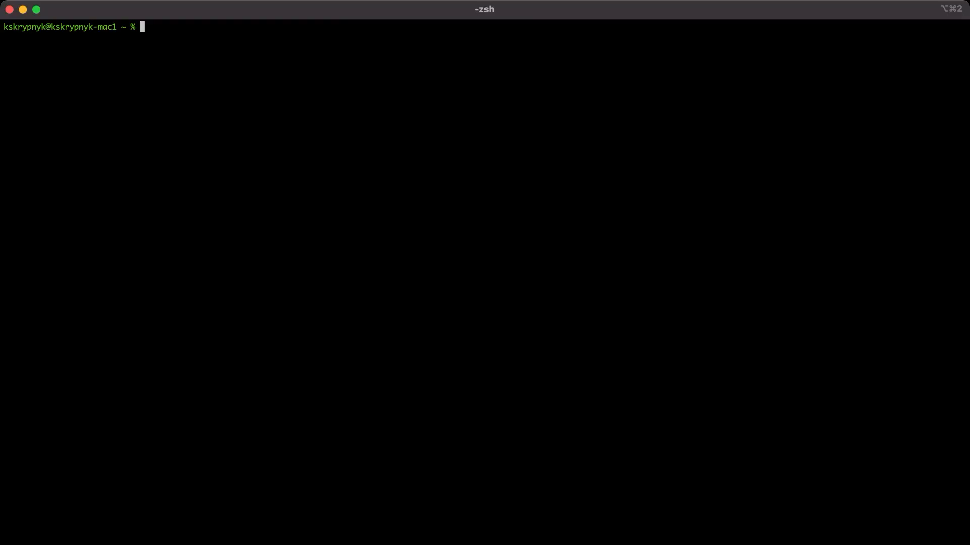
text(terra)
text(form --versi)
text(on)
Step: Run terraform --version (v1.1.2 darwin_arm64) and aws --version (1.22.26) at the zsh prompt
key(Return)
text(aw)
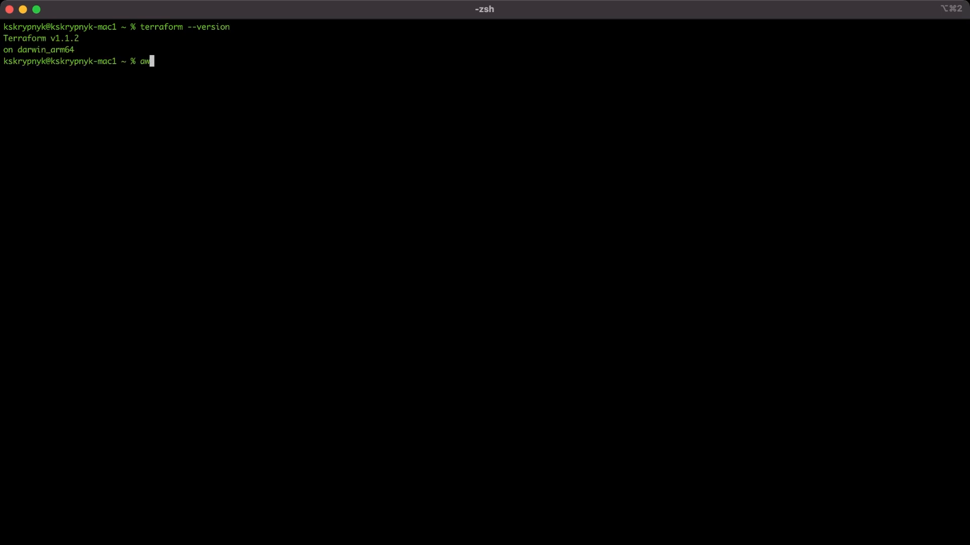
text(s --ver)
text(sion)
key(Return)
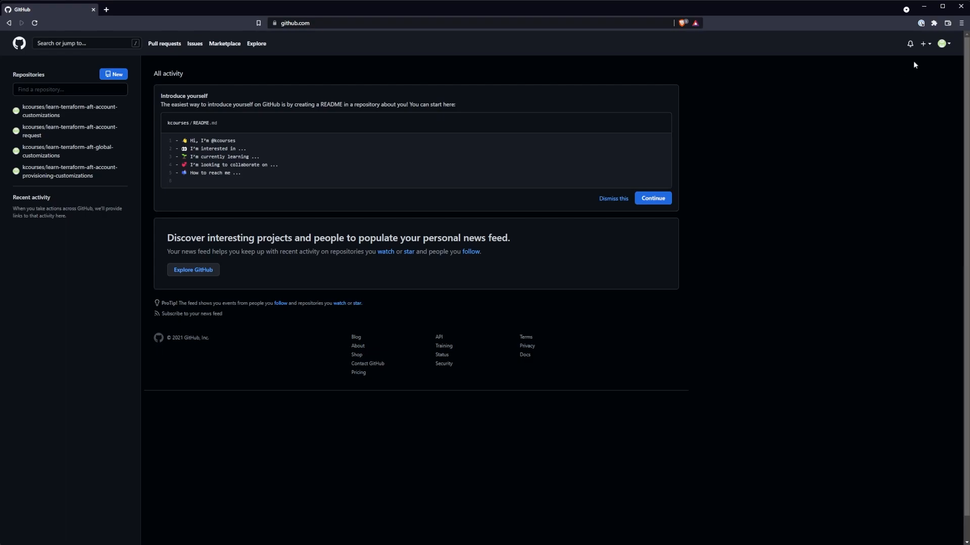
Step: Go to Your repositories from the GitHub avatar menu
click(944, 43)
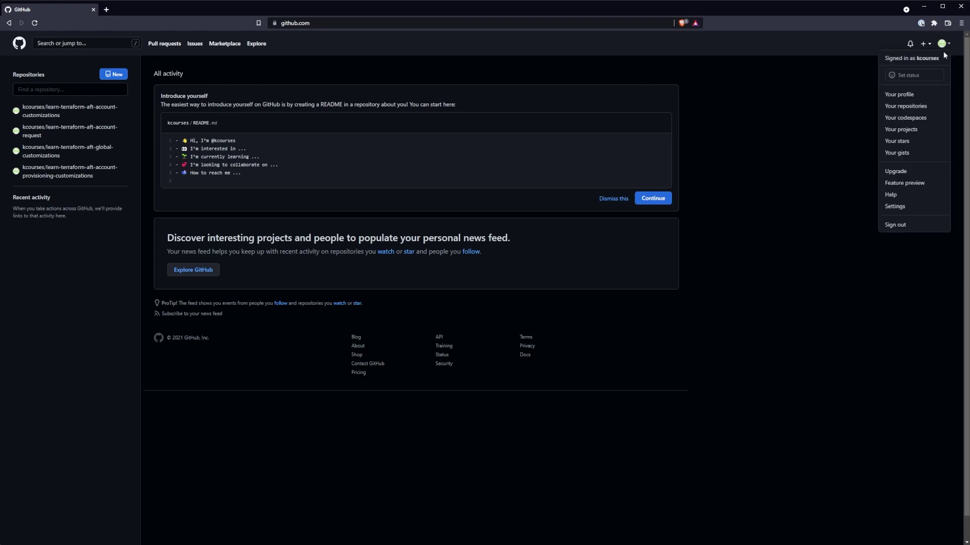
click(923, 107)
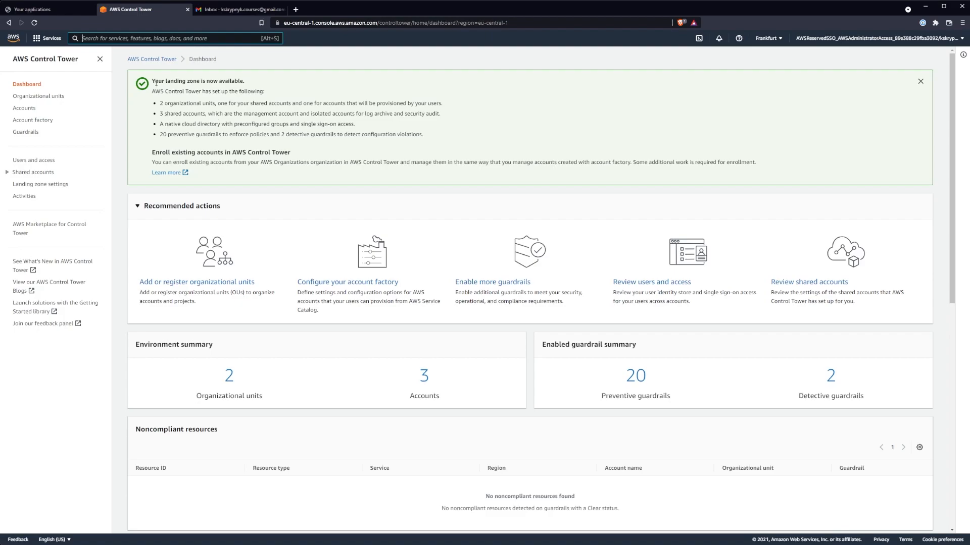
drag(151, 81, 263, 82)
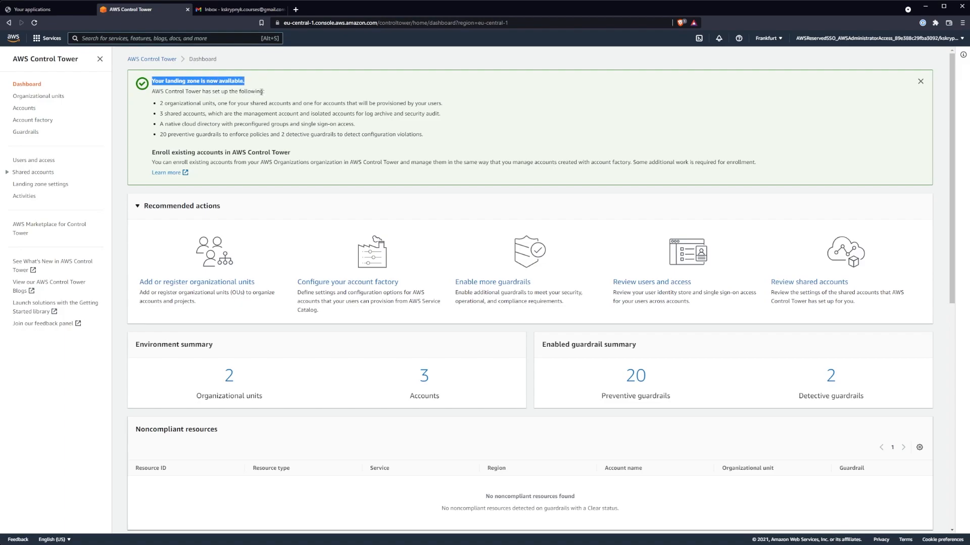
click(271, 94)
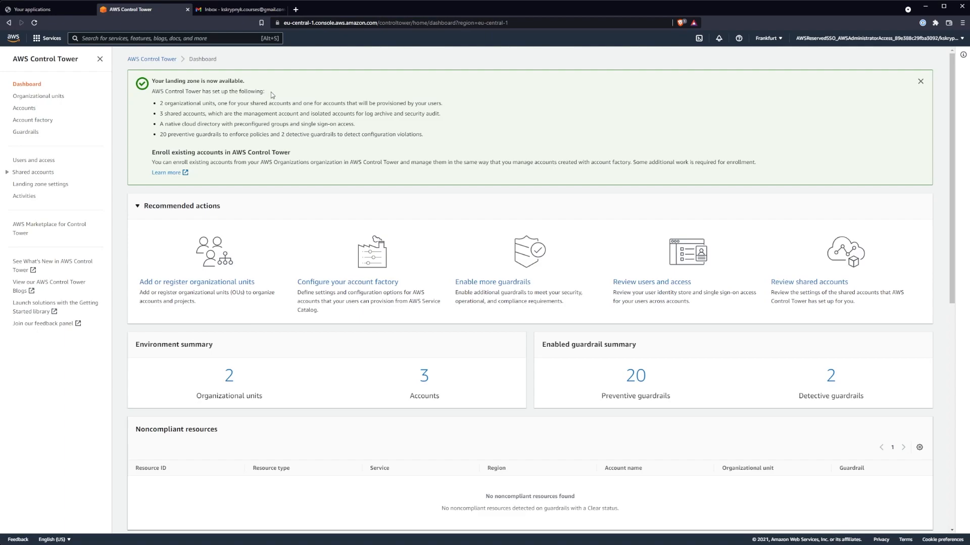
click(230, 375)
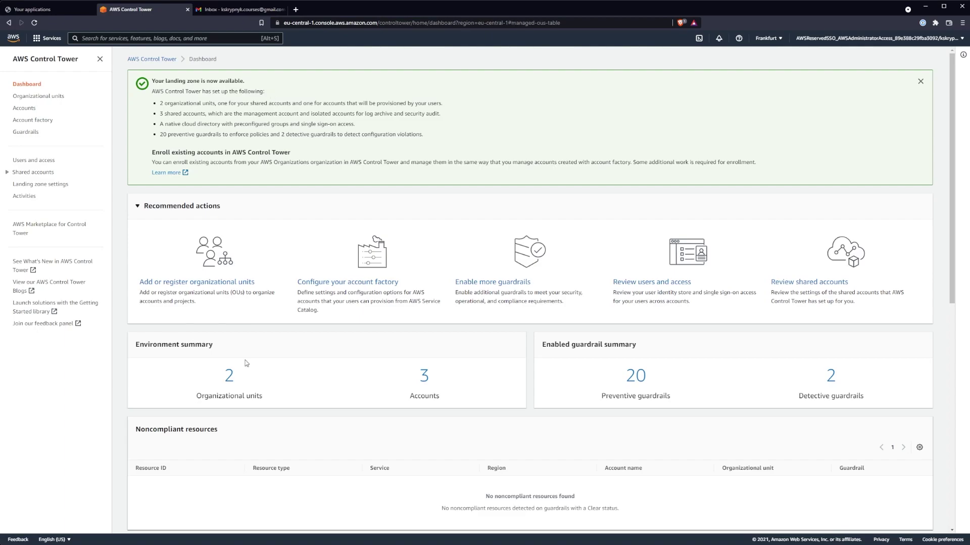
Step: Add a new organizational unit named Management with Root as its parent
click(39, 95)
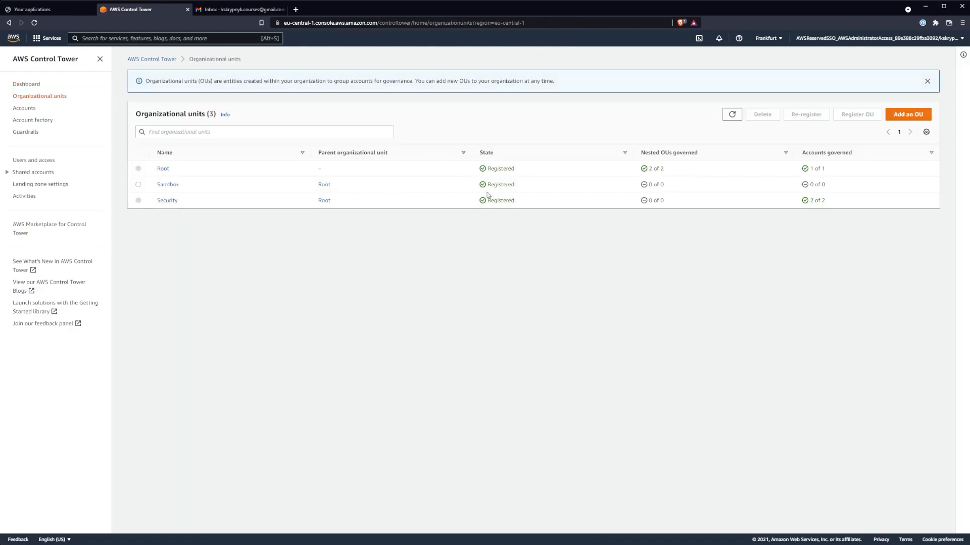
click(908, 114)
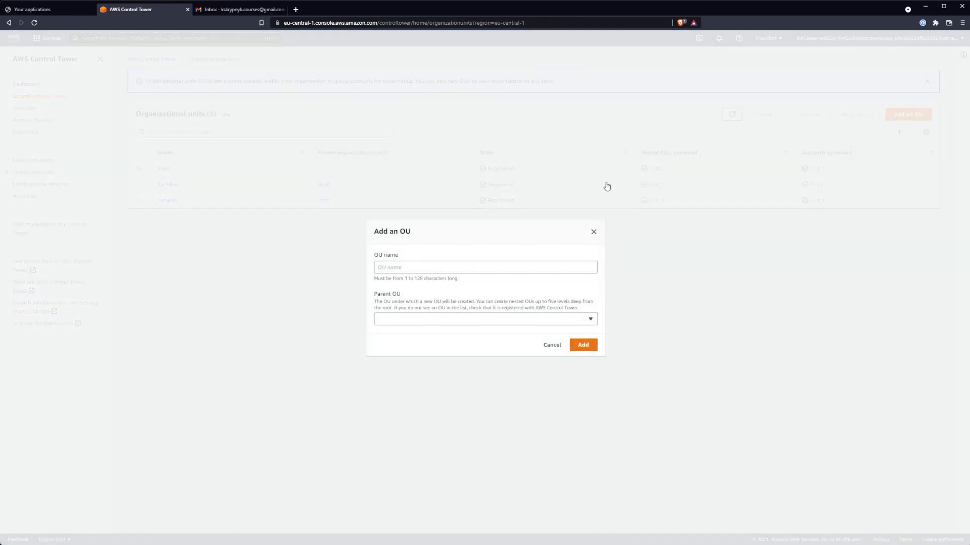
click(452, 266)
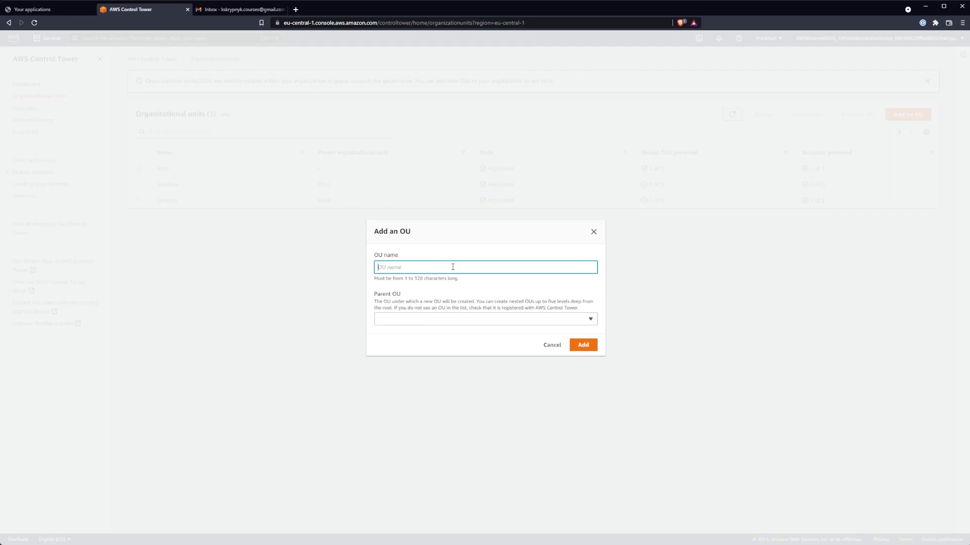
text(Management)
click(457, 319)
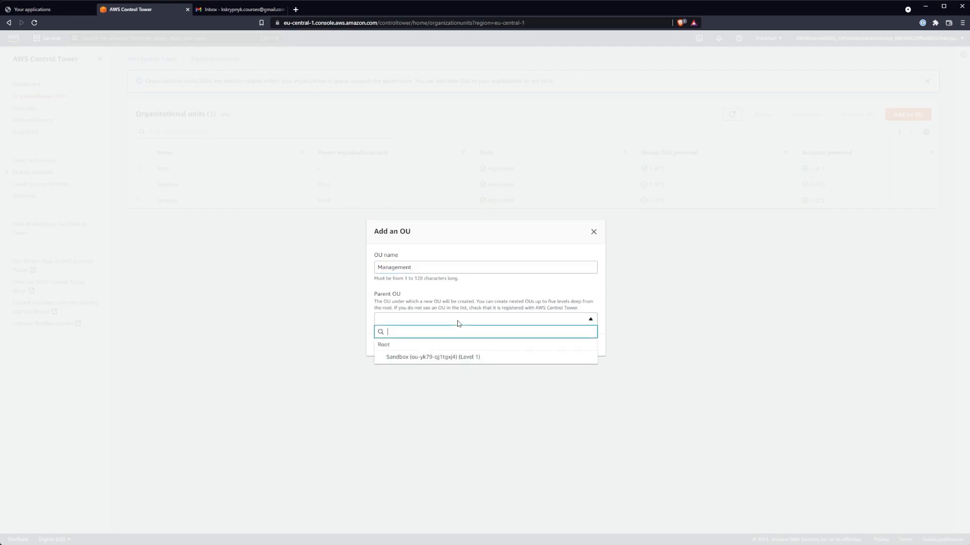
click(442, 347)
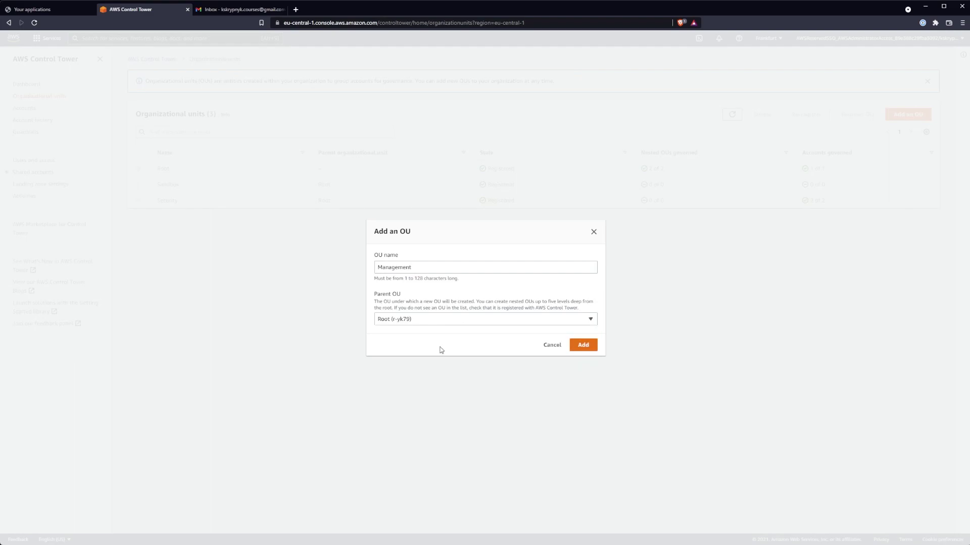
click(583, 346)
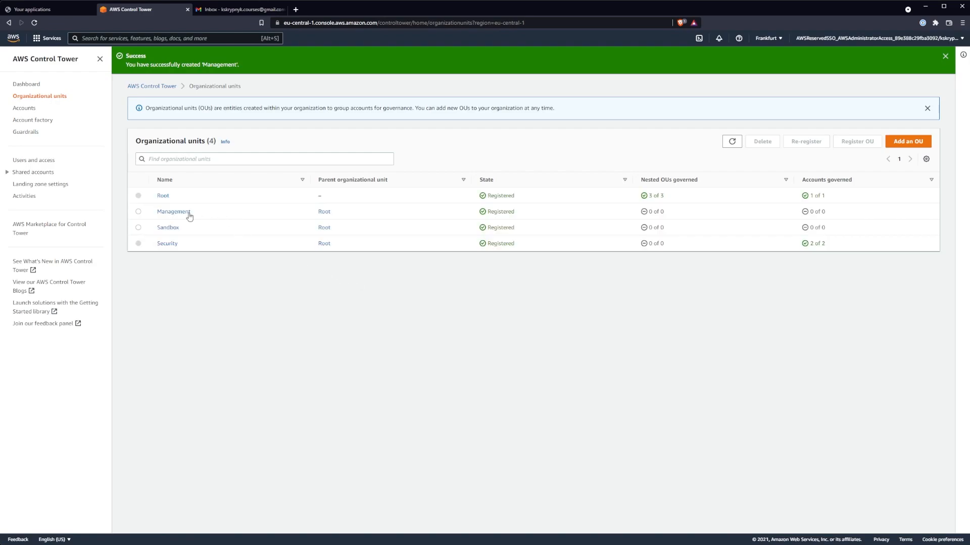
Step: View the Management OU's details, noting it has no accounts yet
click(139, 212)
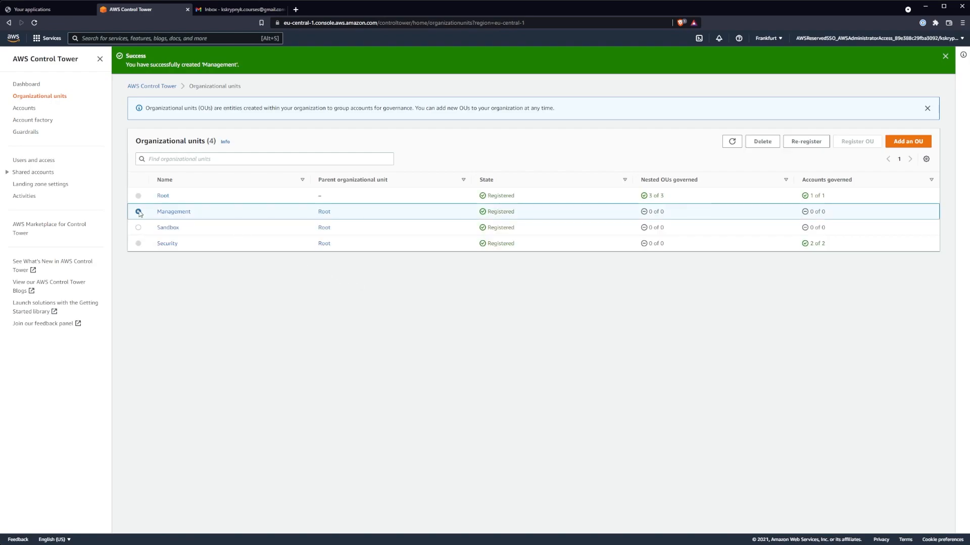
click(174, 212)
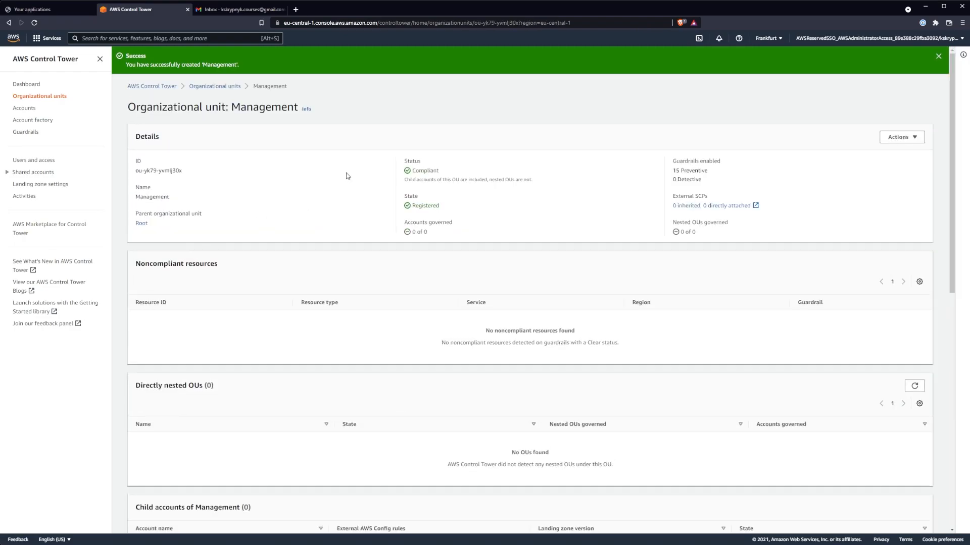
scroll(346, 176, down, 3)
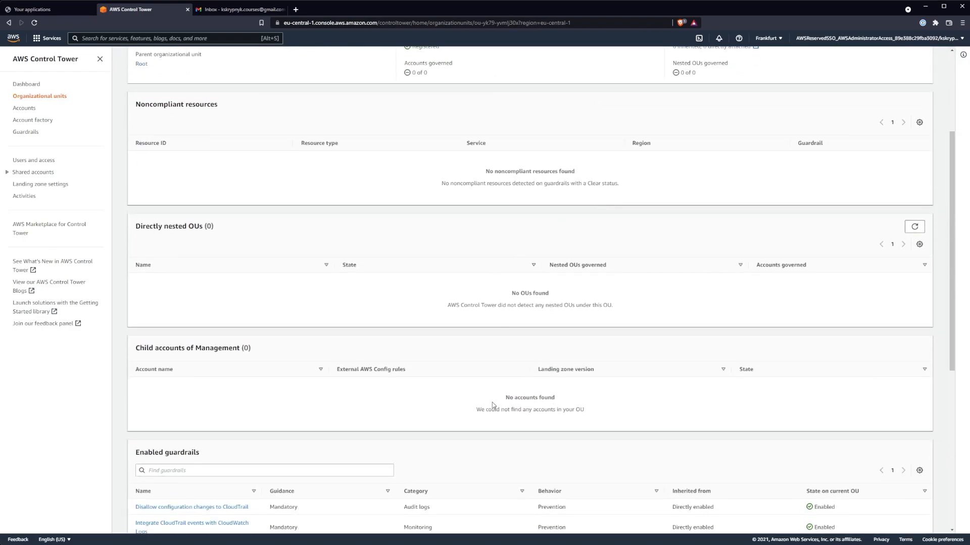
drag(493, 404, 575, 399)
scroll(575, 399, down, 2)
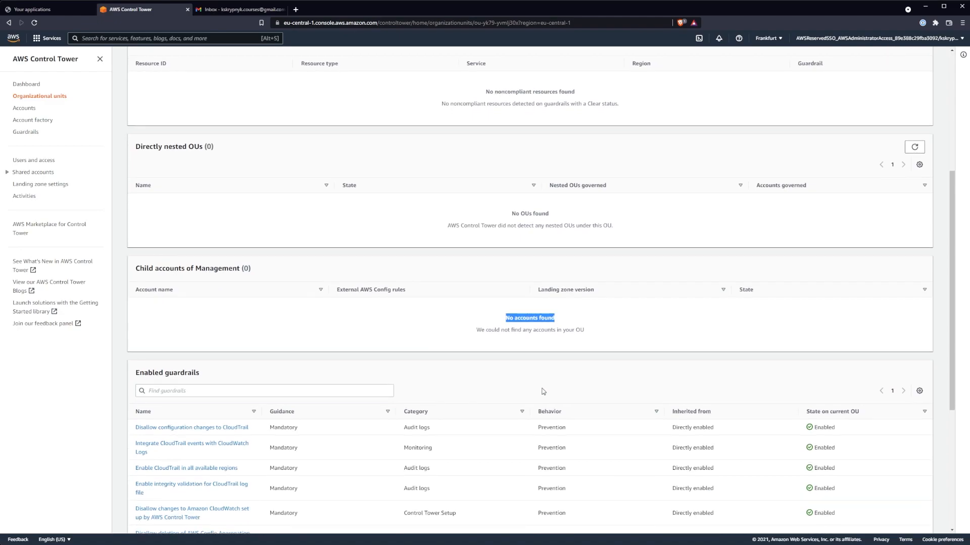
Step: Search for Service Catalog and start launching the AWS Control Tower Account Factory product
click(541, 391)
click(193, 39)
text(servi)
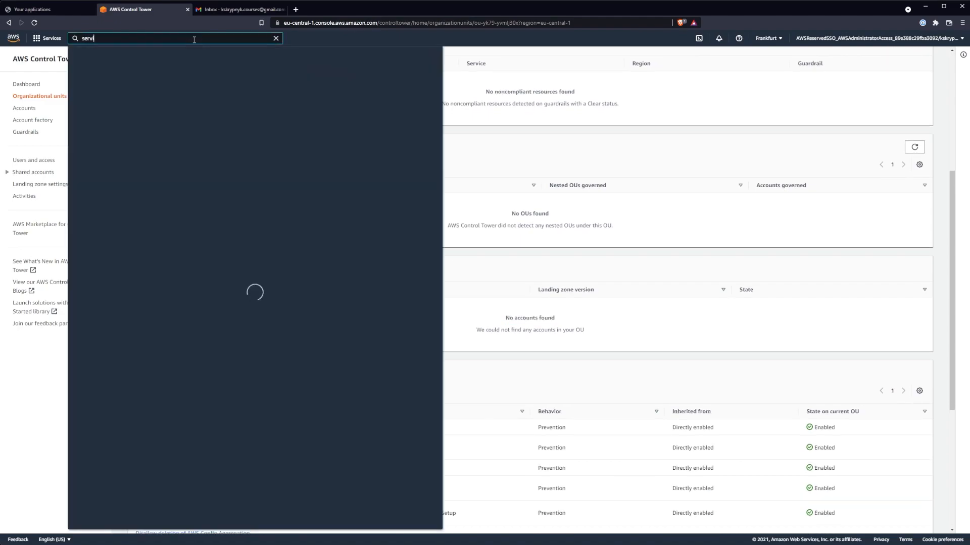
text(ce catalog)
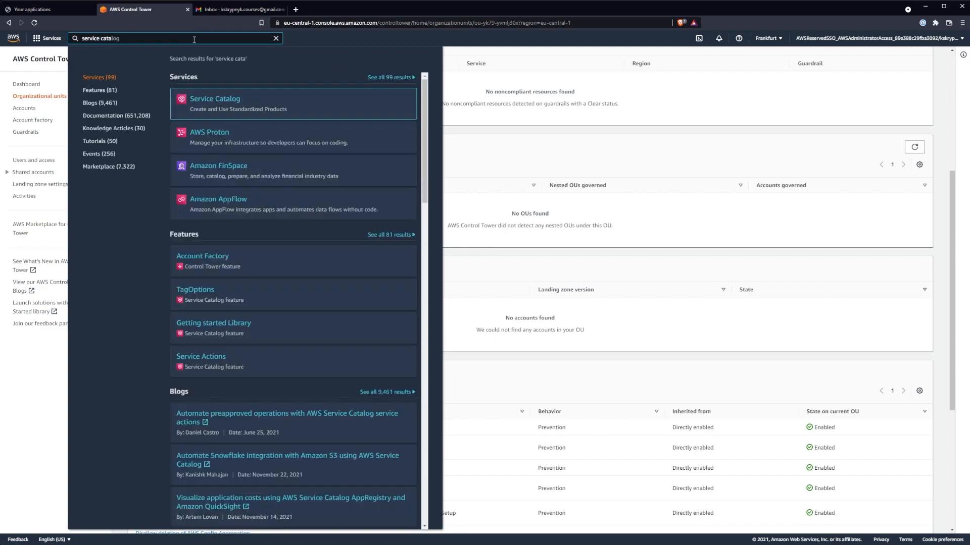
click(215, 98)
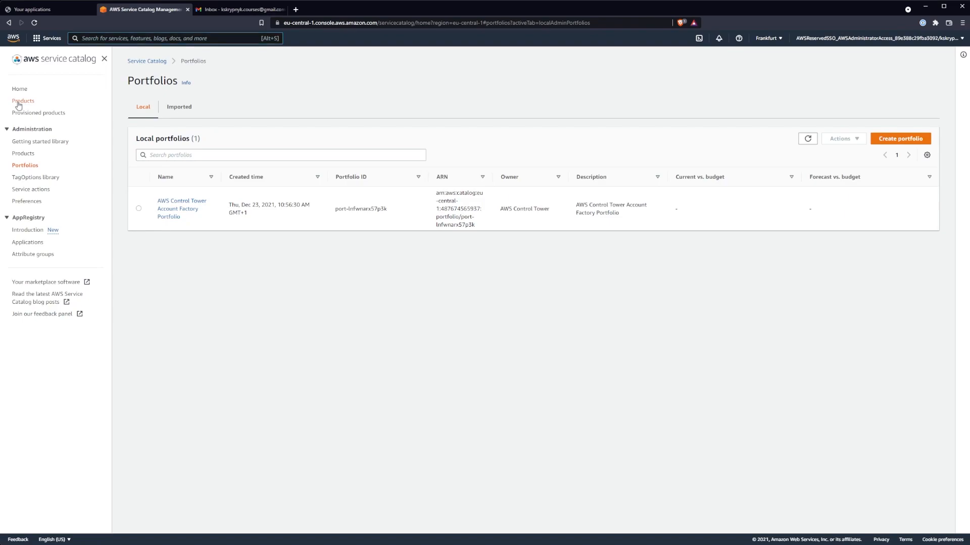
click(22, 101)
click(138, 141)
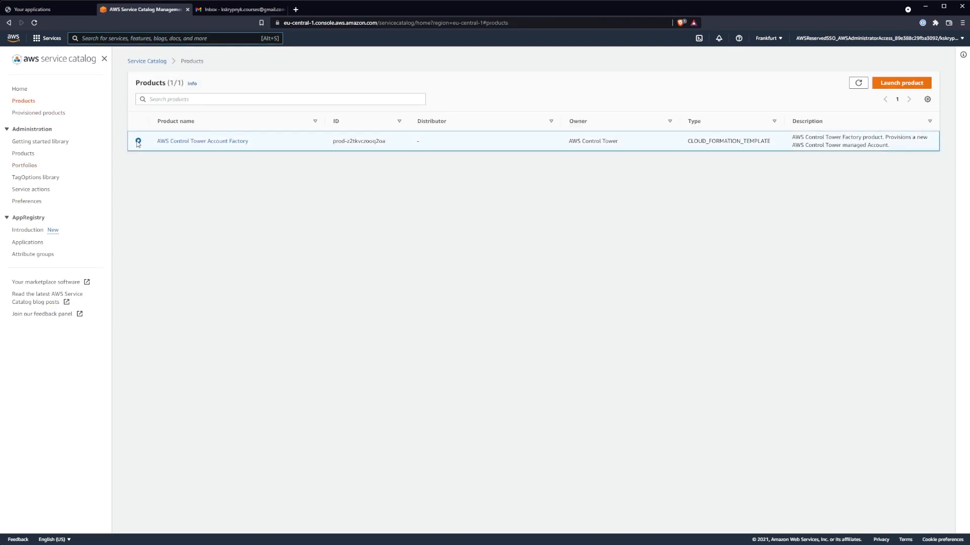
click(881, 86)
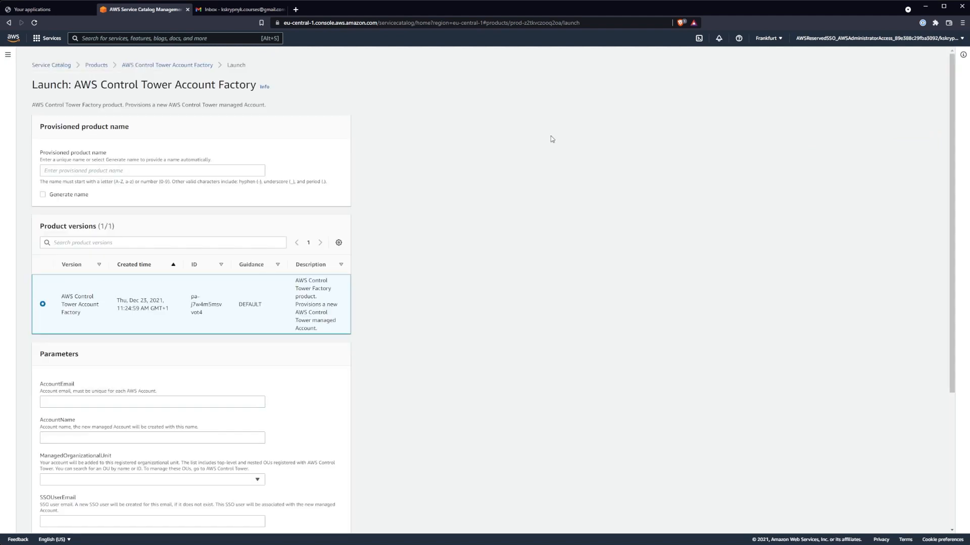
Step: Enter the provisioned product name, paste the AccountEmail and set AccountName controller
click(229, 169)
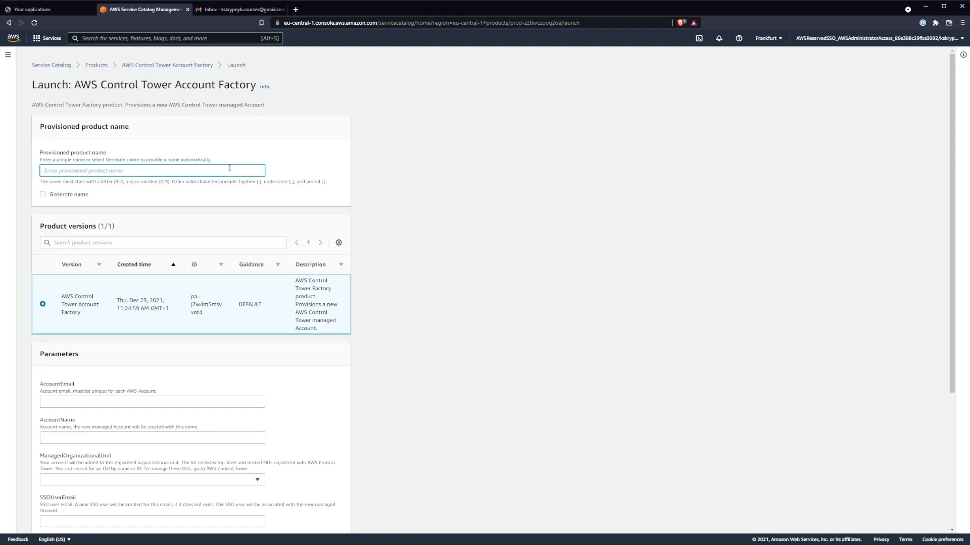
text(Controller)
click(734, 227)
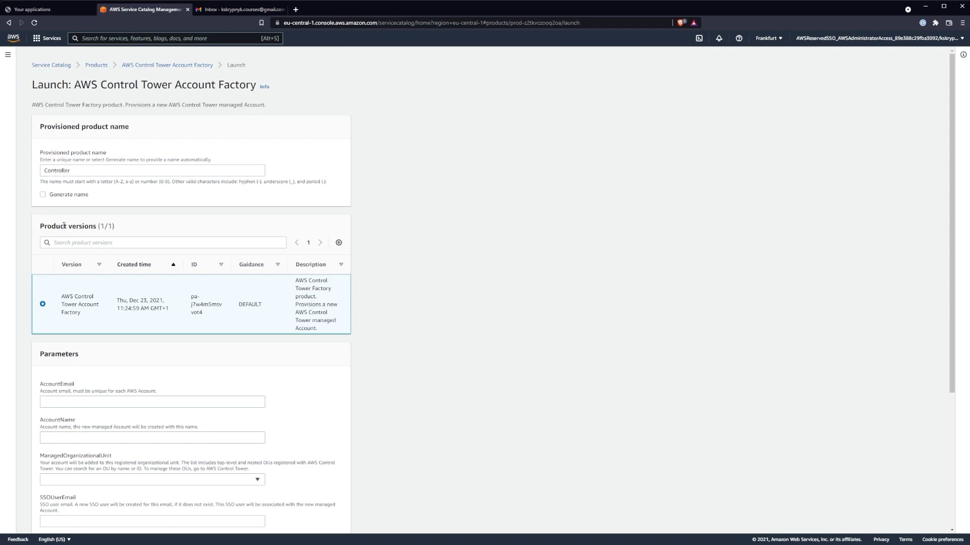
click(122, 400)
key(ctrl+v)
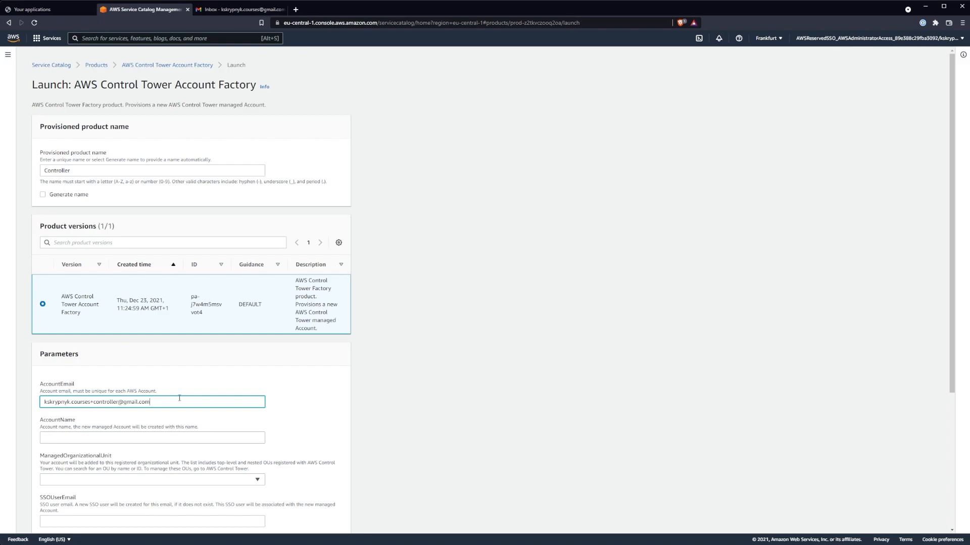
click(168, 436)
text(cont)
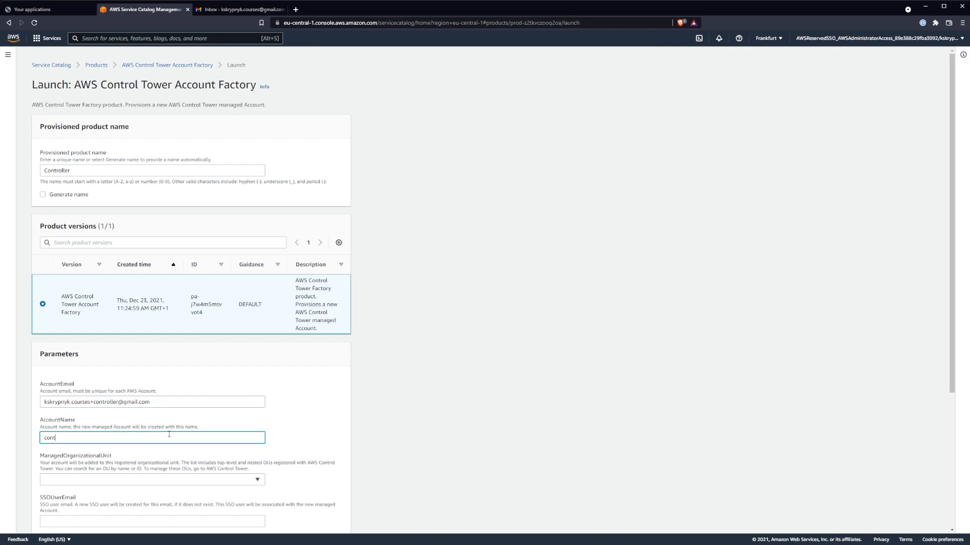
text(roller)
scroll(296, 424, down, 3)
scroll(296, 425, down, 1)
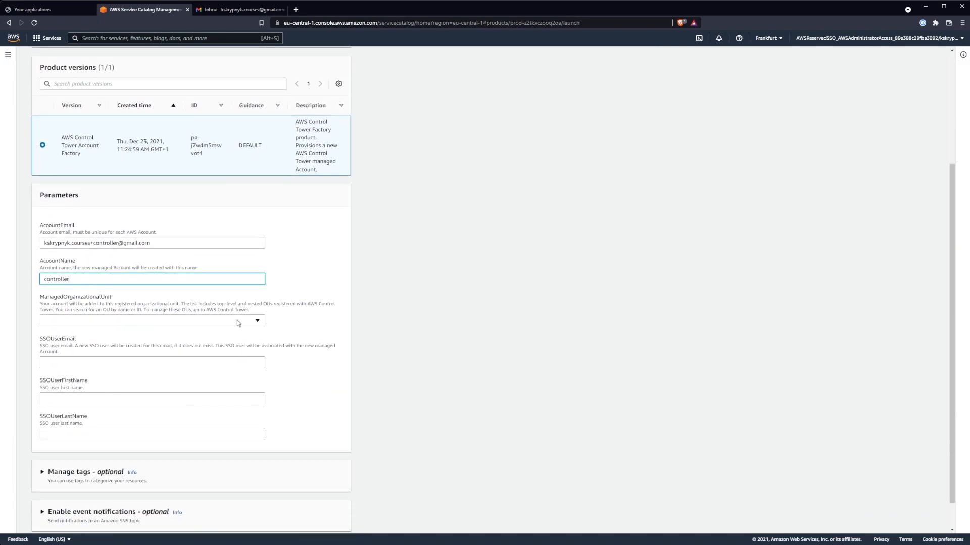
Step: Place the account in the Management OU and fill the SSO user email, first and last name
click(239, 322)
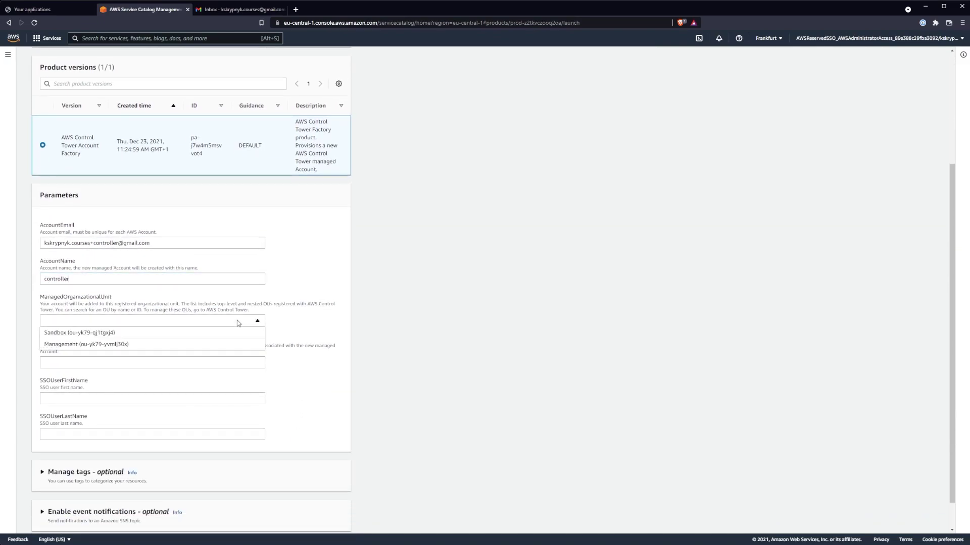
click(125, 344)
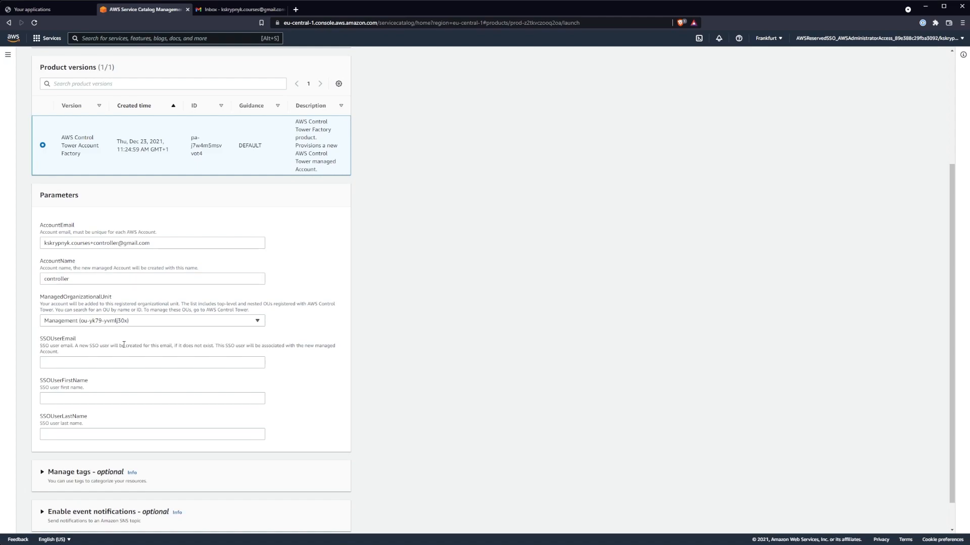
click(104, 364)
key(ctrl+v)
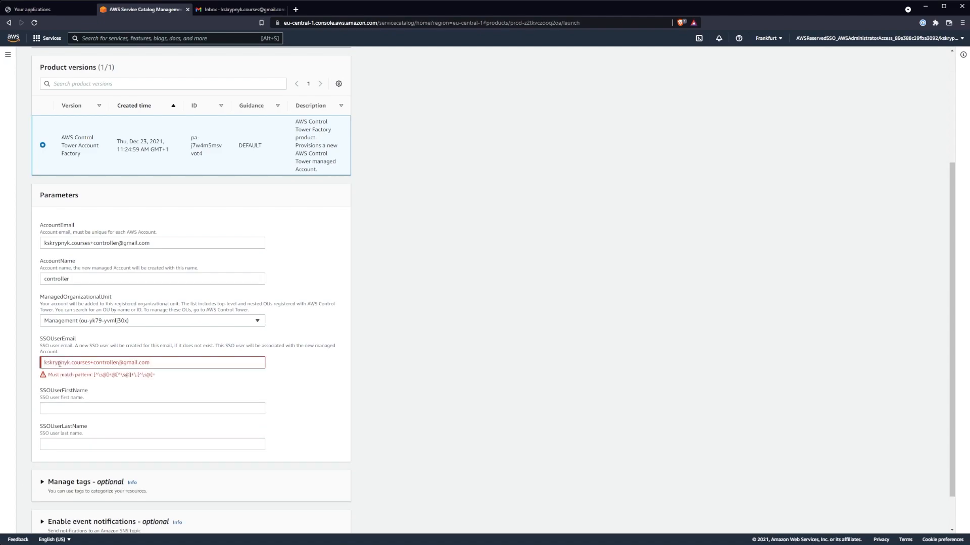
click(163, 385)
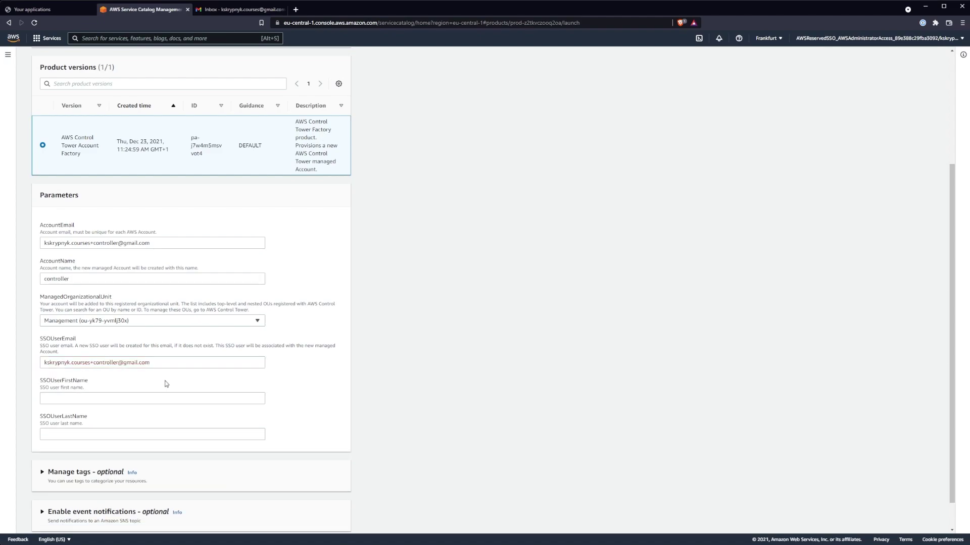
click(131, 397)
text(ontroller)
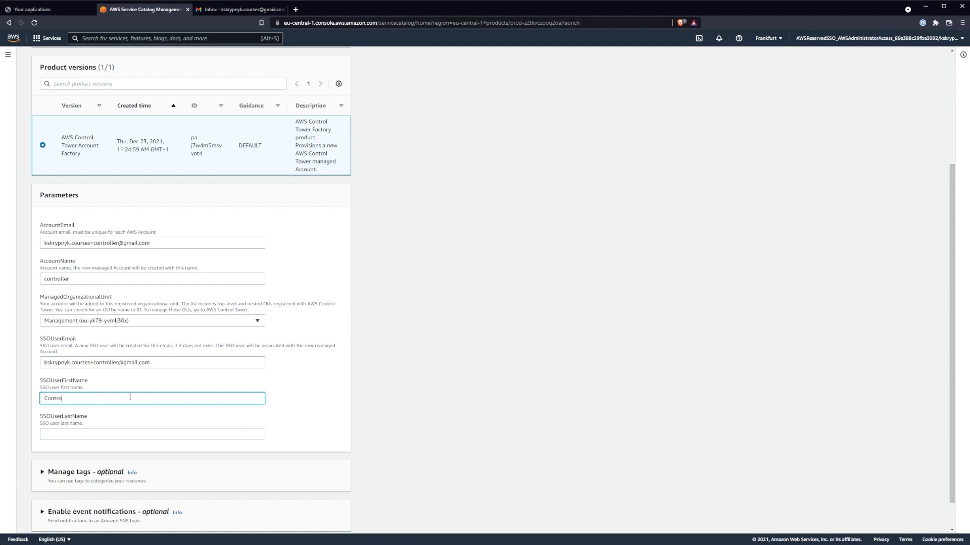
key(Tab)
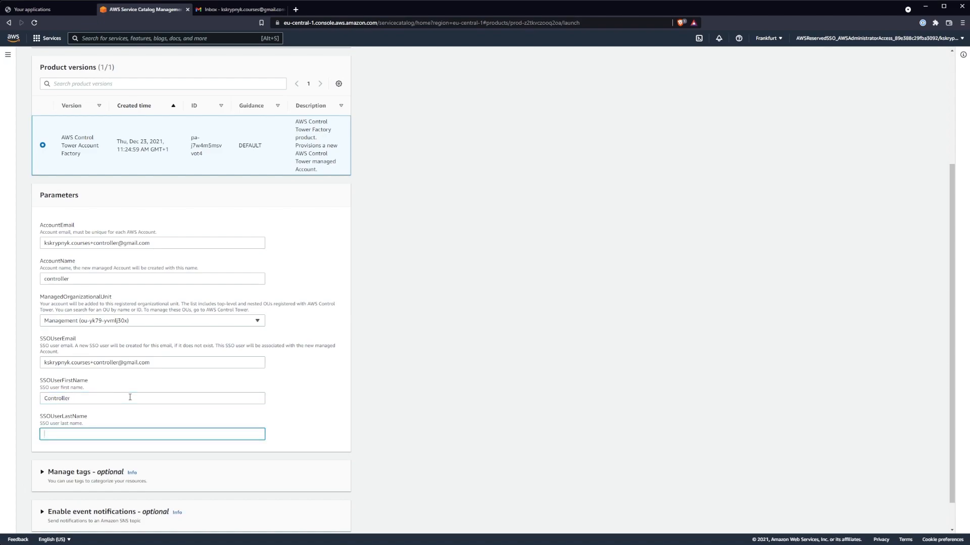
text(Kcourses)
scroll(310, 391, down, 1)
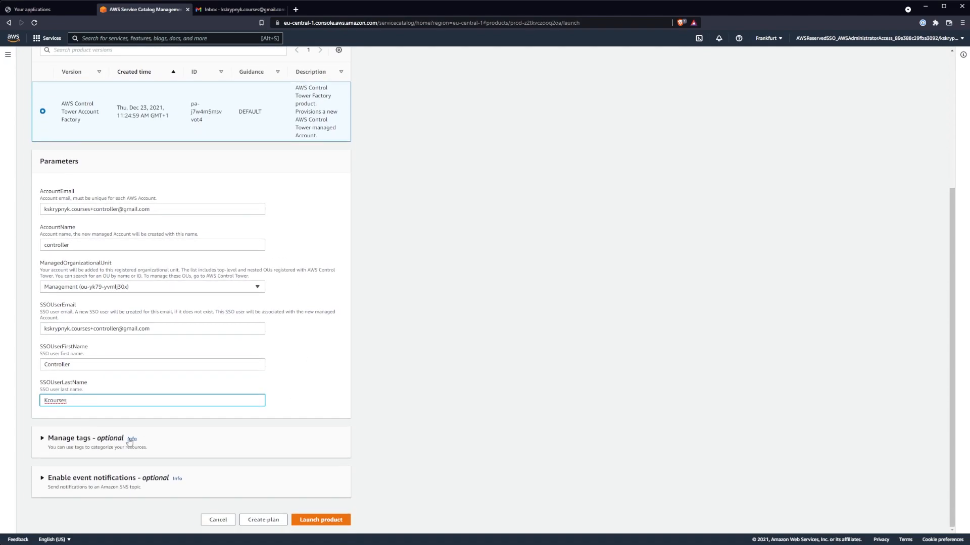
Step: Add the custom tag AFT=Controller to the product
click(110, 443)
scroll(182, 447, down, 2)
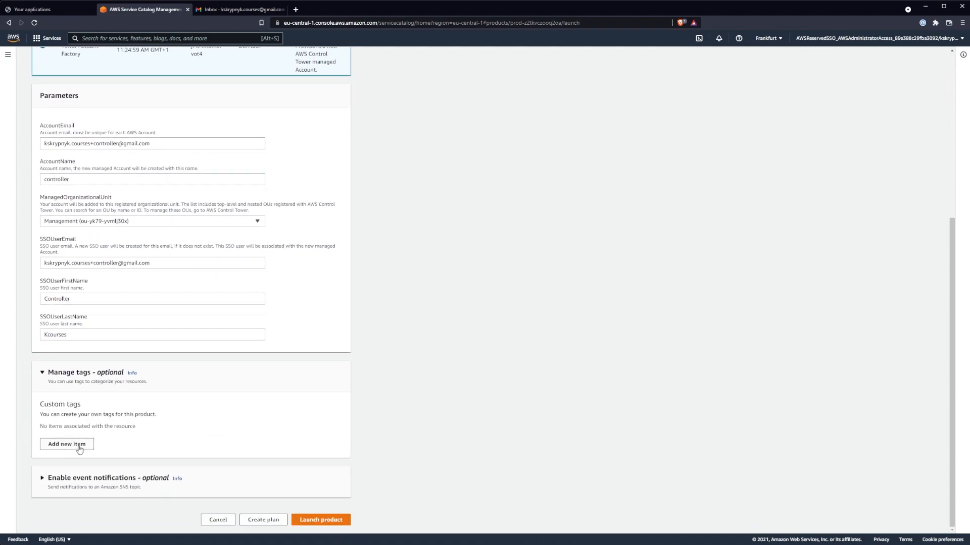
drag(40, 403, 172, 414)
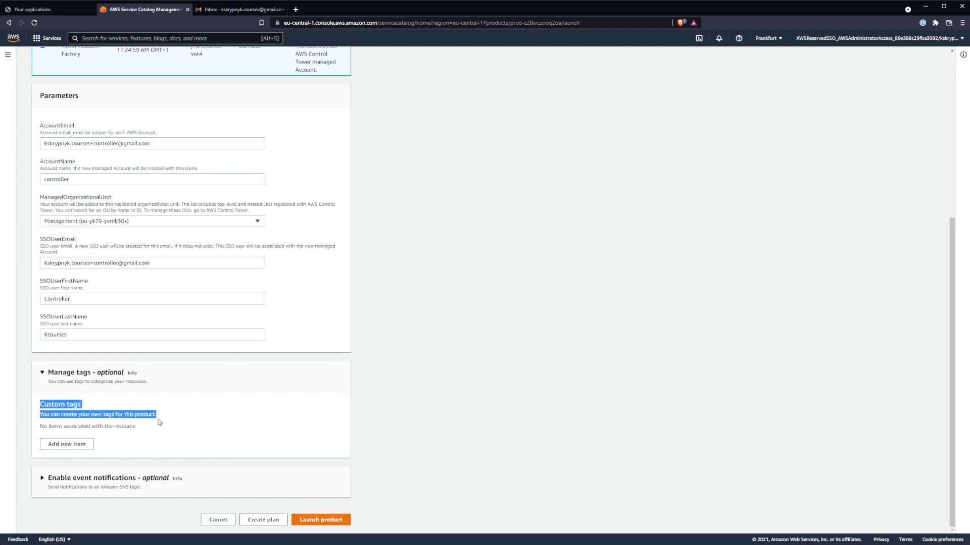
click(67, 444)
text(AfT)
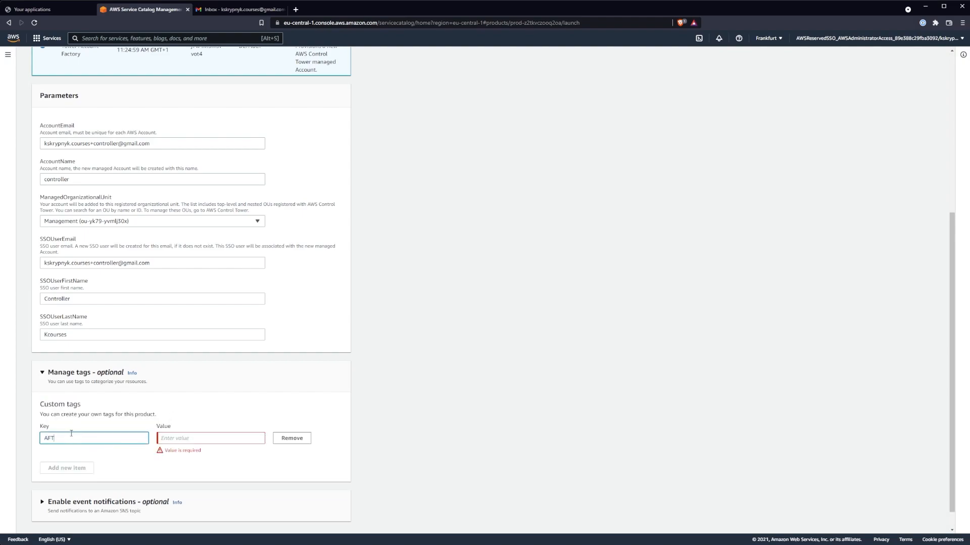
click(209, 438)
text(Controller)
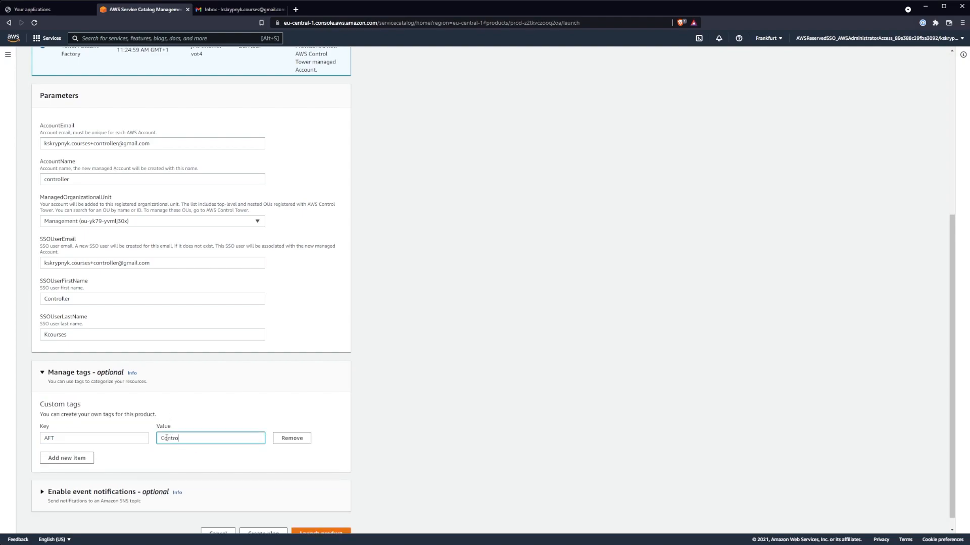
click(304, 408)
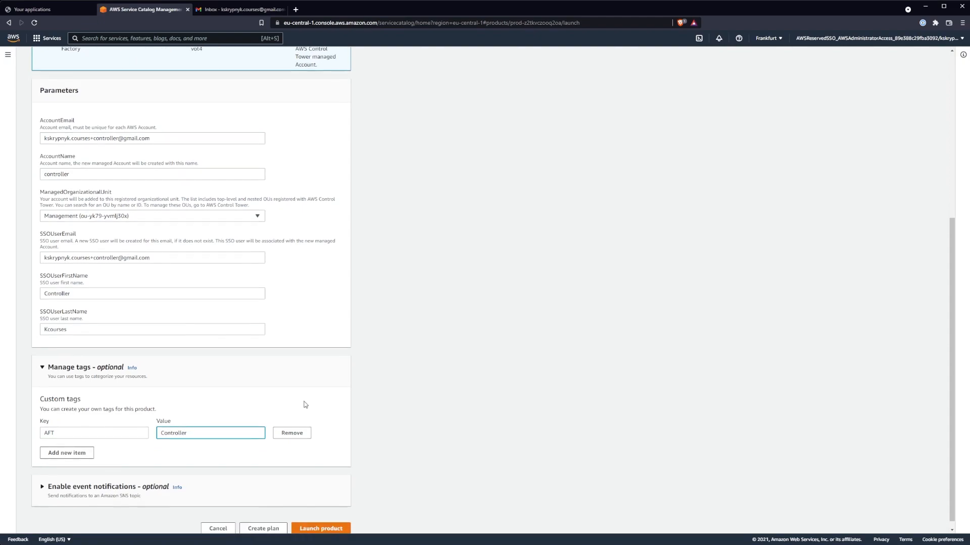
scroll(296, 409, down, 1)
Step: Launch provisioning and confirm the product reaches Available status
click(107, 482)
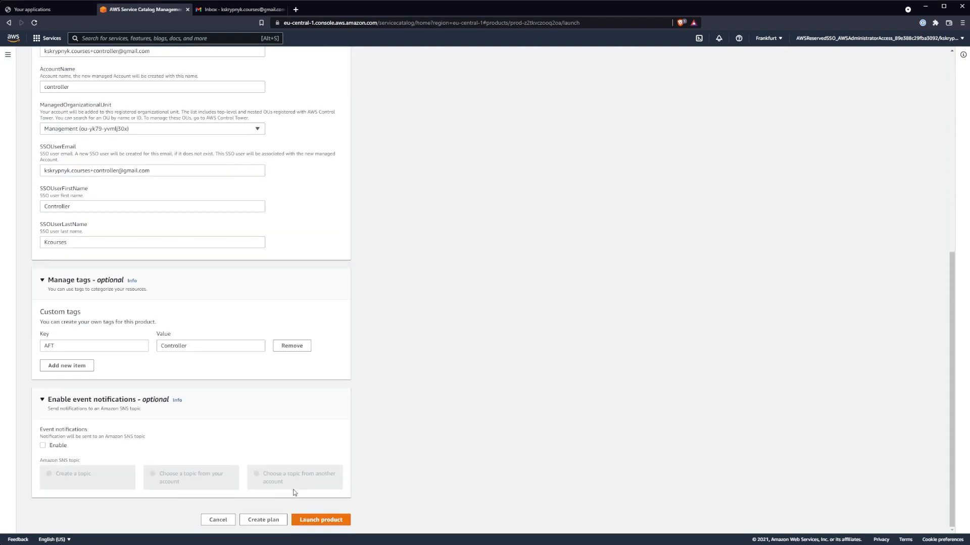
click(319, 520)
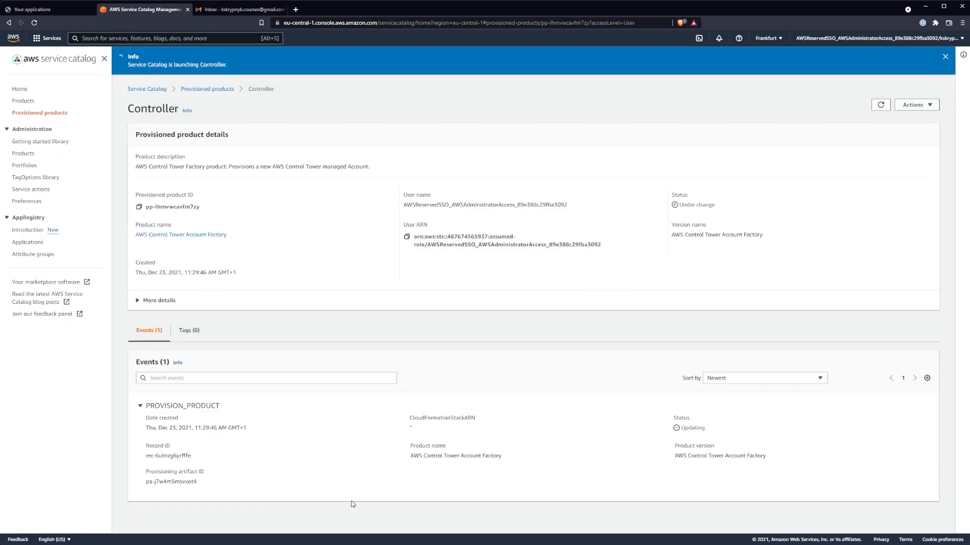
double_click(692, 427)
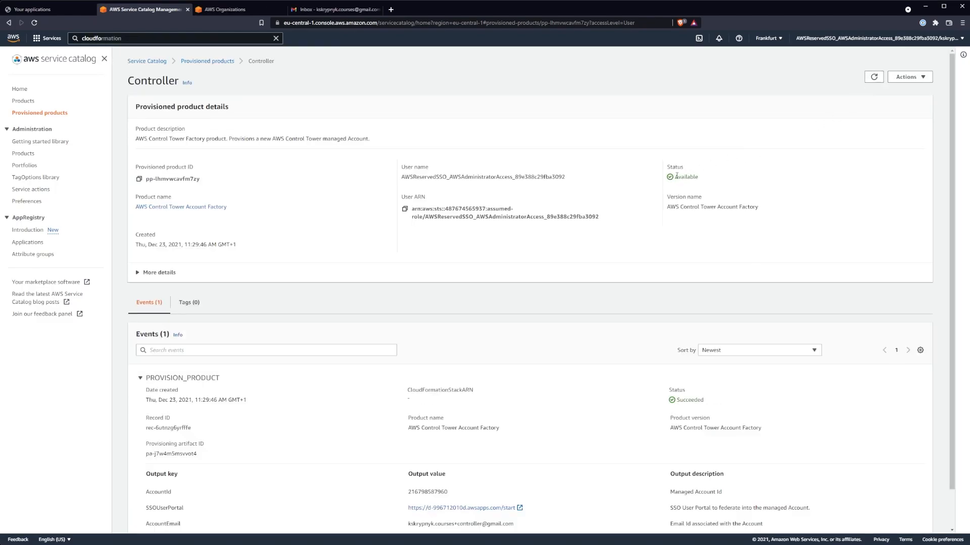
double_click(685, 177)
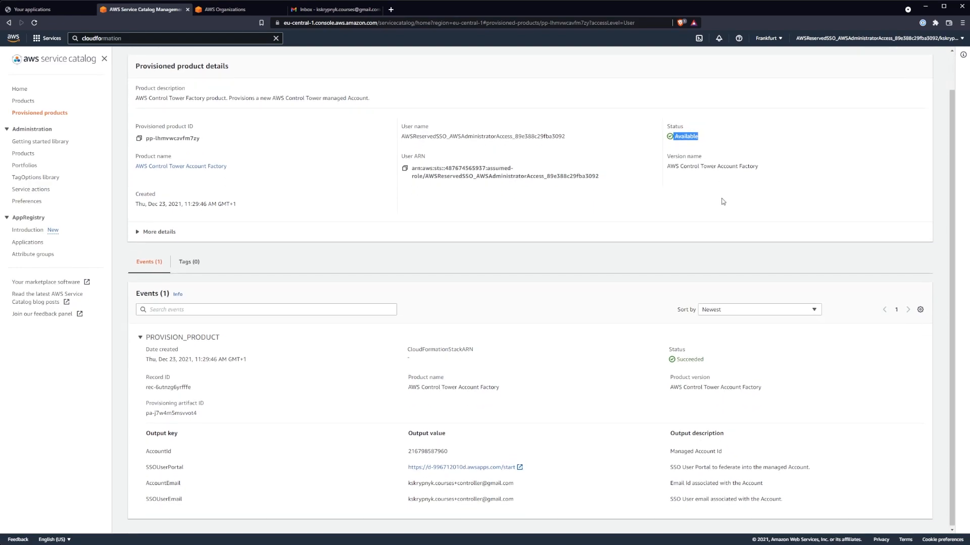
Step: Show AWS Organizations accounts with controller listed inside the Management unit
click(225, 10)
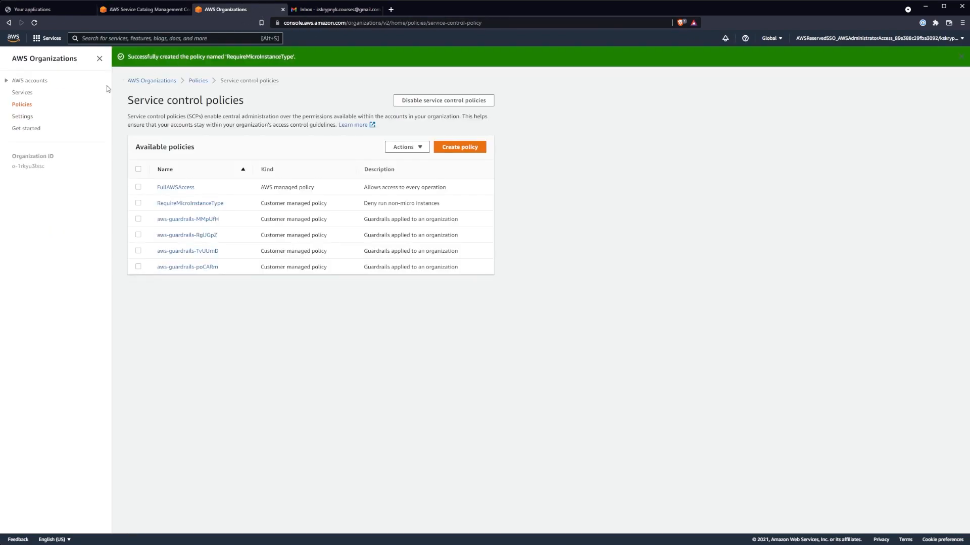
click(30, 81)
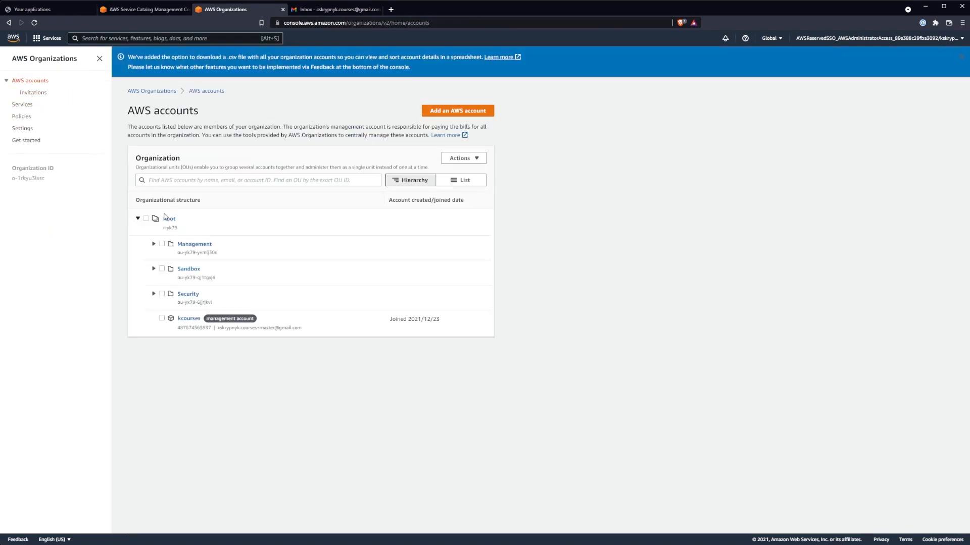
click(153, 244)
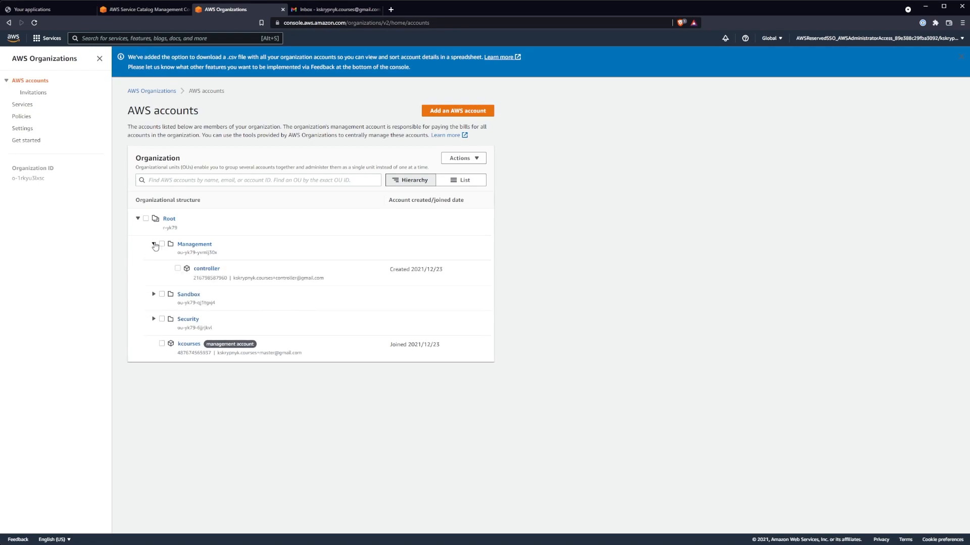
drag(325, 278, 234, 278)
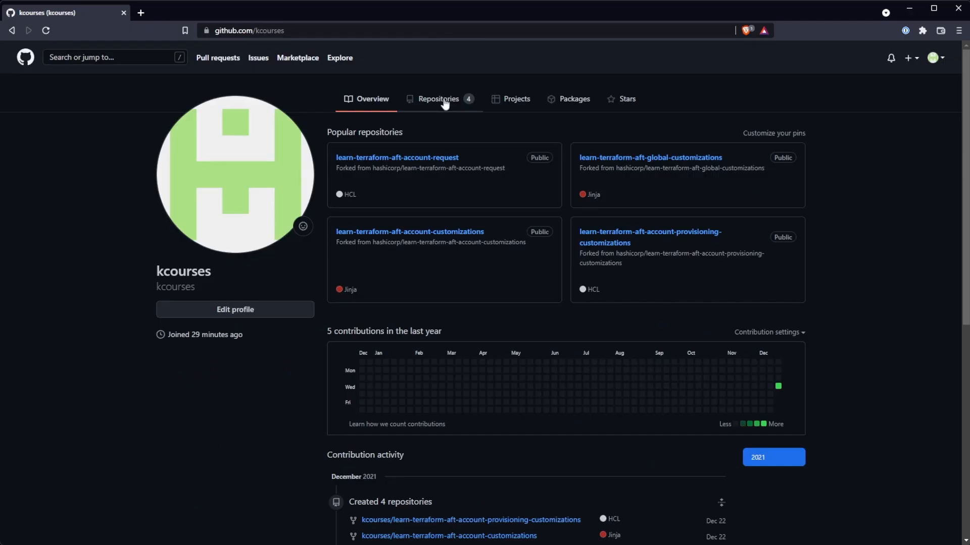
Step: Load the hashicorp learn-terraform-aws-control-tower-aft repository page from the pasted URL
click(445, 103)
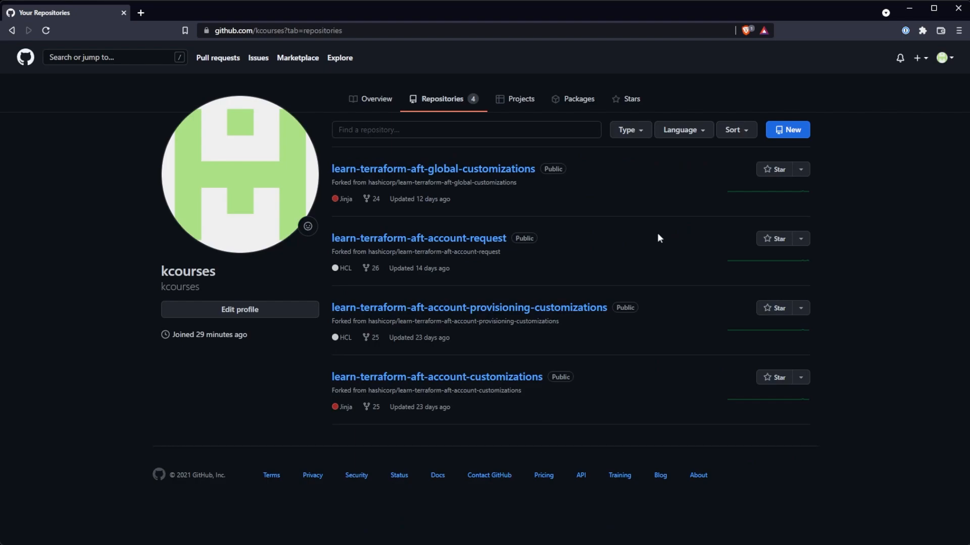
click(351, 32)
text(https://github.com/hashicorp/learn-terraform-aws-control-tower-aft)
key(Return)
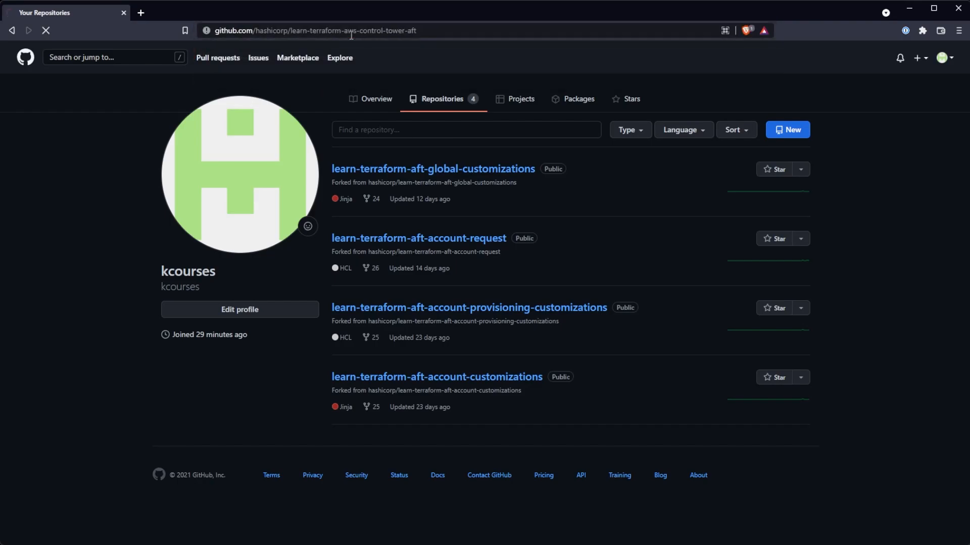
Step: Copy the repository's SSH clone address from the Code dropdown
click(610, 159)
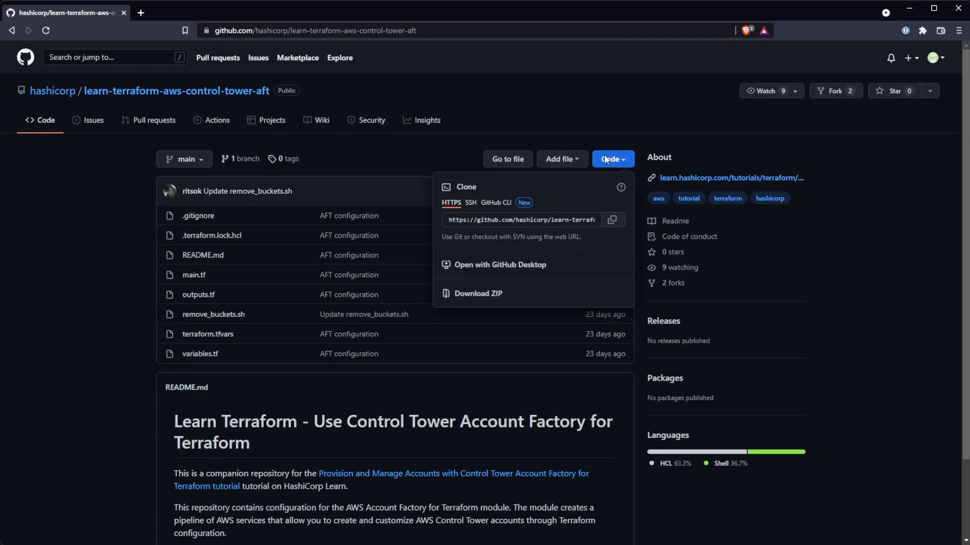
click(470, 202)
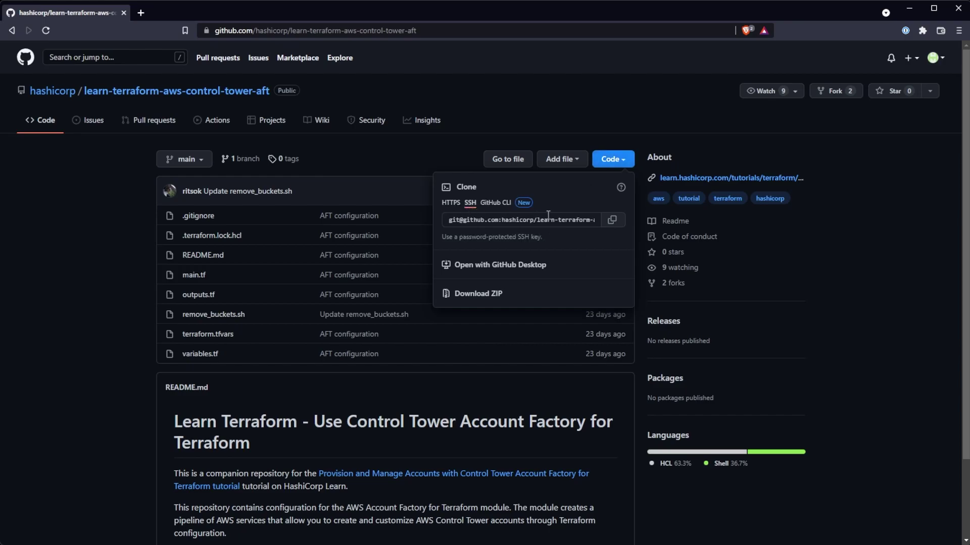
click(611, 220)
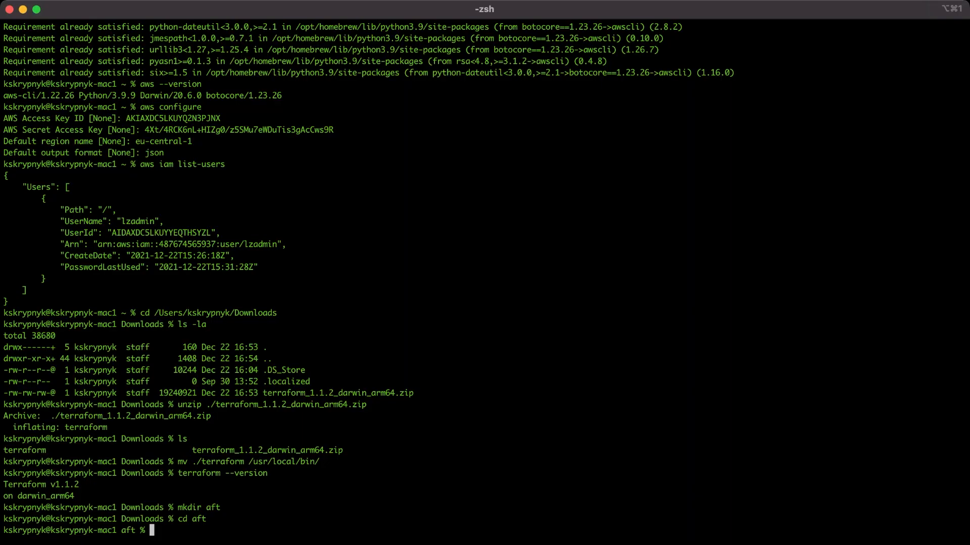
text(git clone)
Step: Git clone the AFT repository, enter its folder and list its files
key(super+v)
key(Return)
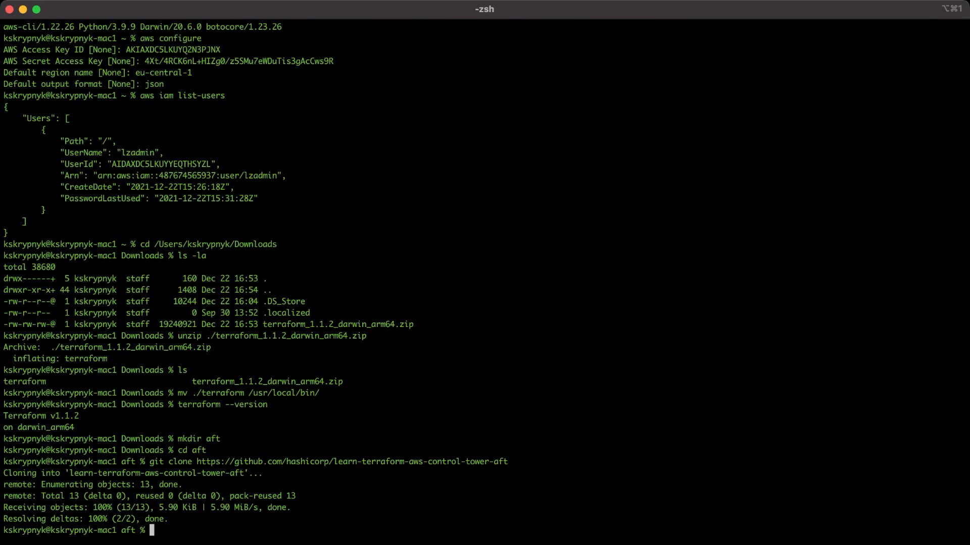
text(ls -la)
key(Return)
text(cd)
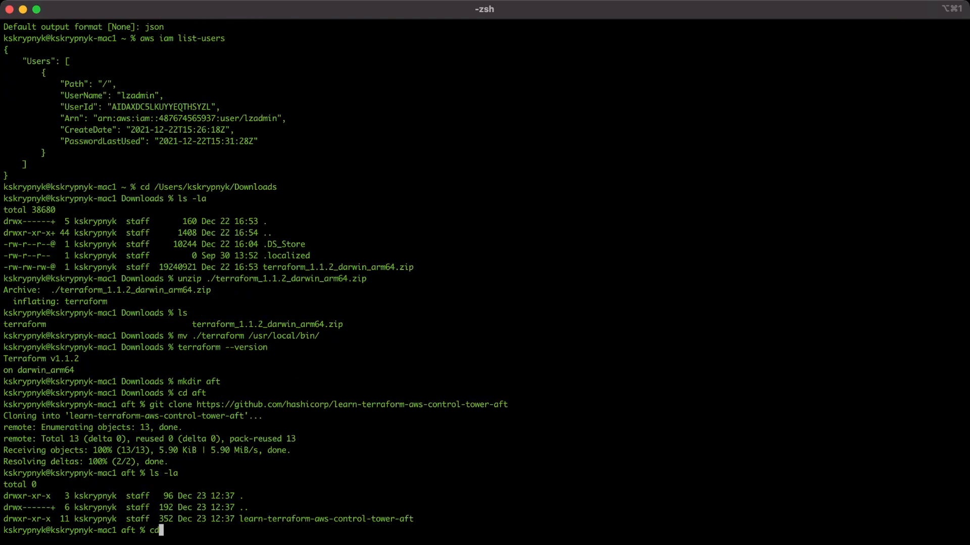
text( l)
key(Tab)
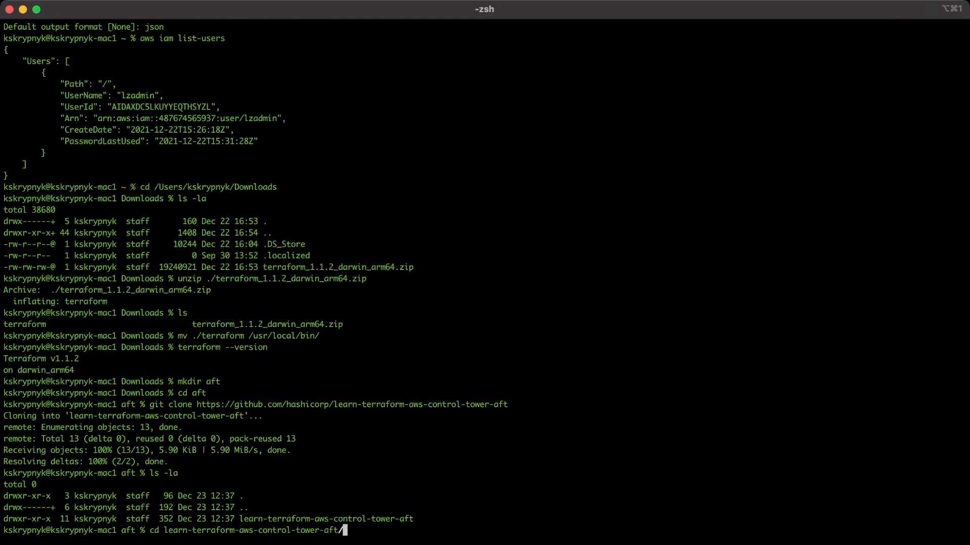
key(Return)
text(ls)
key(Return)
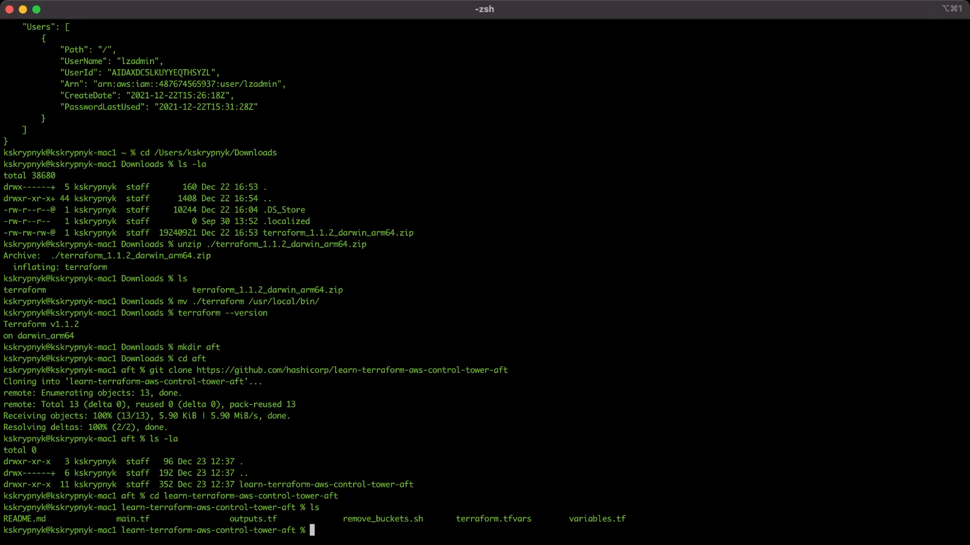
text(vim ./ma)
text(in.tf)
Step: Review main.tf in vim and return to the shell
key(Return)
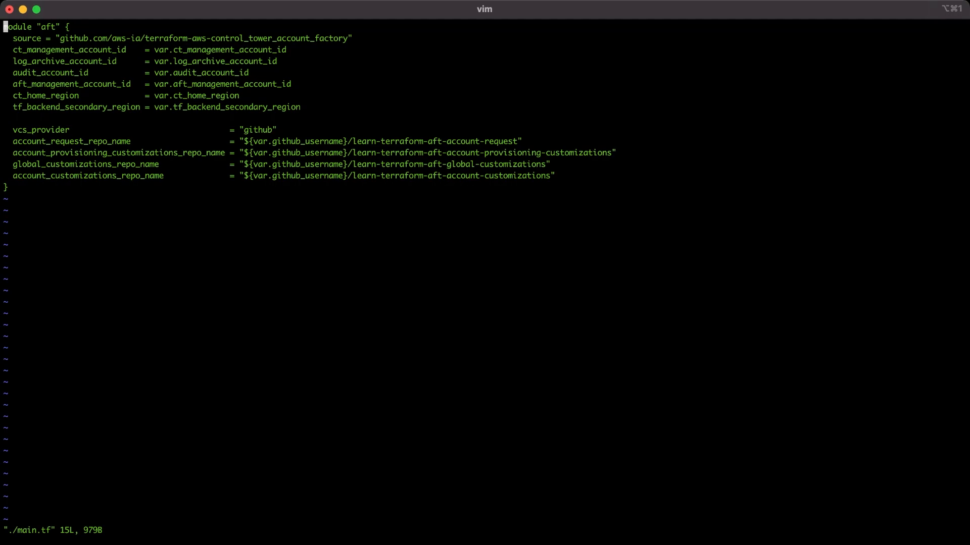
text(:q)
key(Return)
text(vim ./)
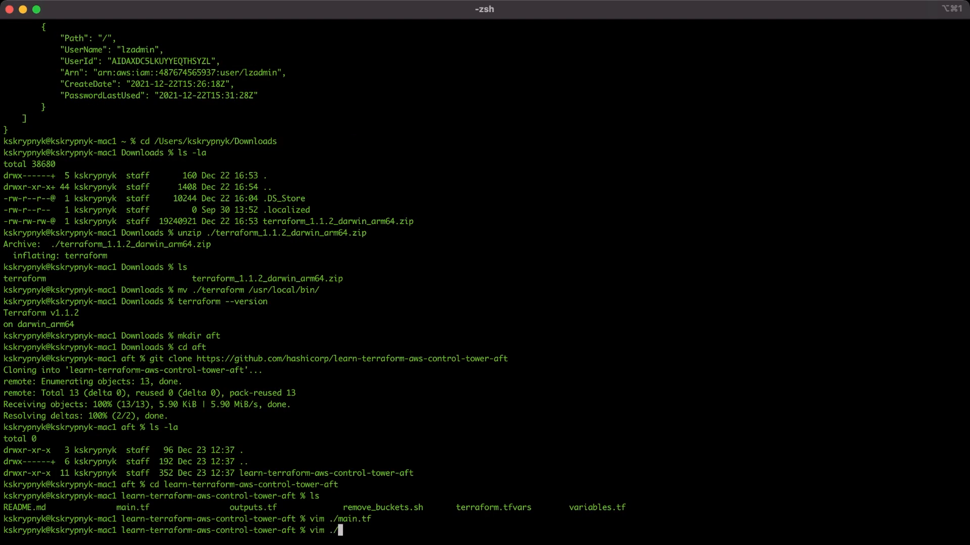
text(terr)
Step: Fill the ct_management, log_archive, audit and aft_management account IDs in terraform.tfvars
key(Tab)
key(Return)
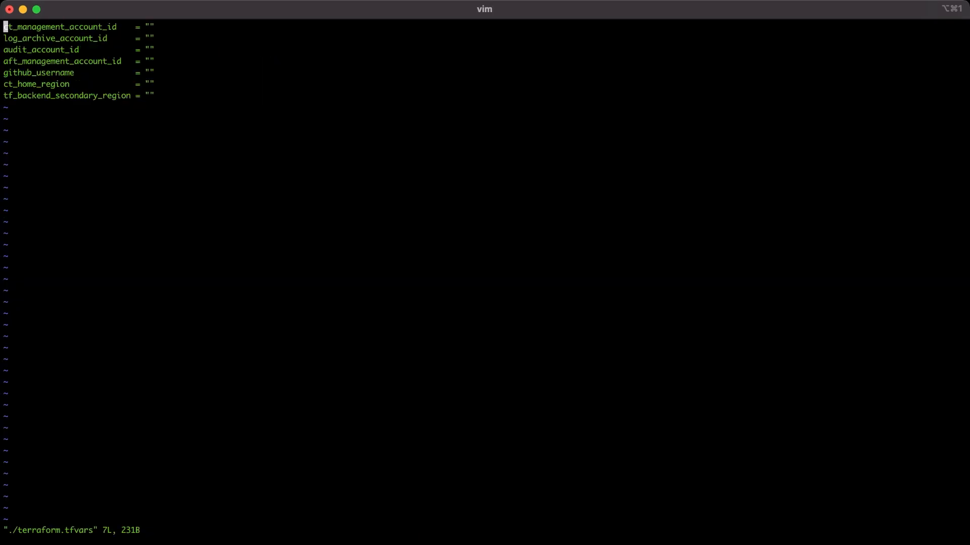
key(l)
key(l)
key(w)
key(w)
key(w)
key(w)
key(e)
text(wlli)
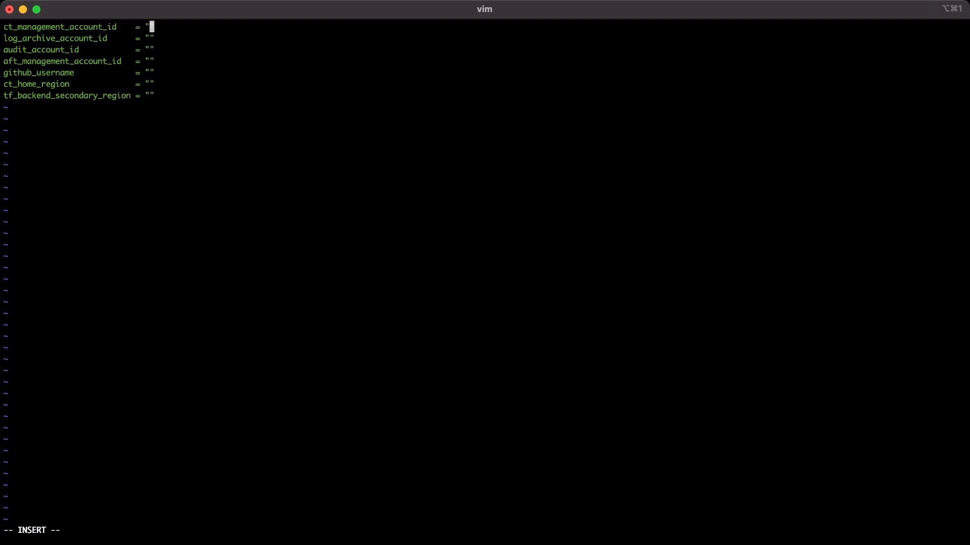
text(487674565937)
key(Down)
key(Left)
text(143936646347)
key(Down)
key(Left)
text(225049576193)
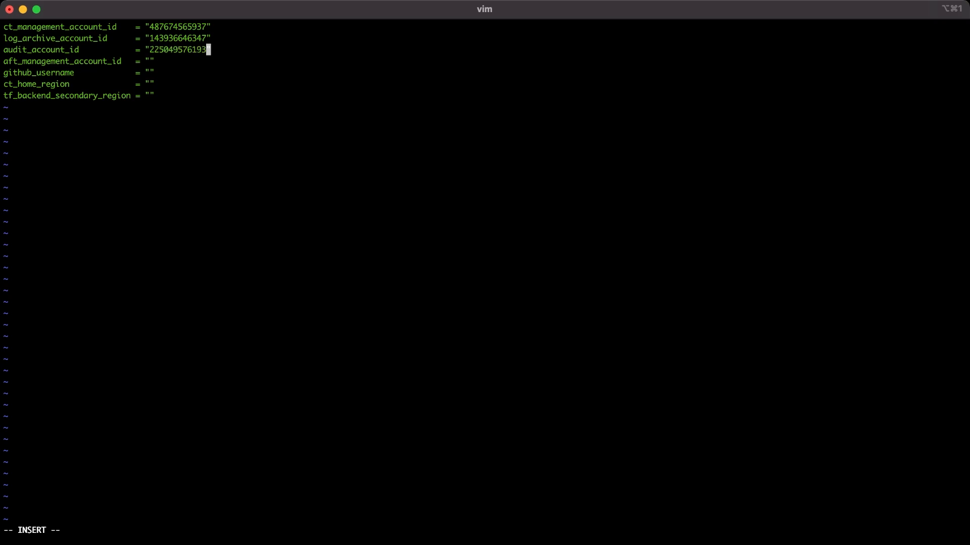
key(Down)
key(Left)
text(216798587960)
Step: Set github_username kcourses, home region eu-central-1, secondary region eu-west-1, and save with :wq
key(Down)
text(k)
text(courses)
key(Down)
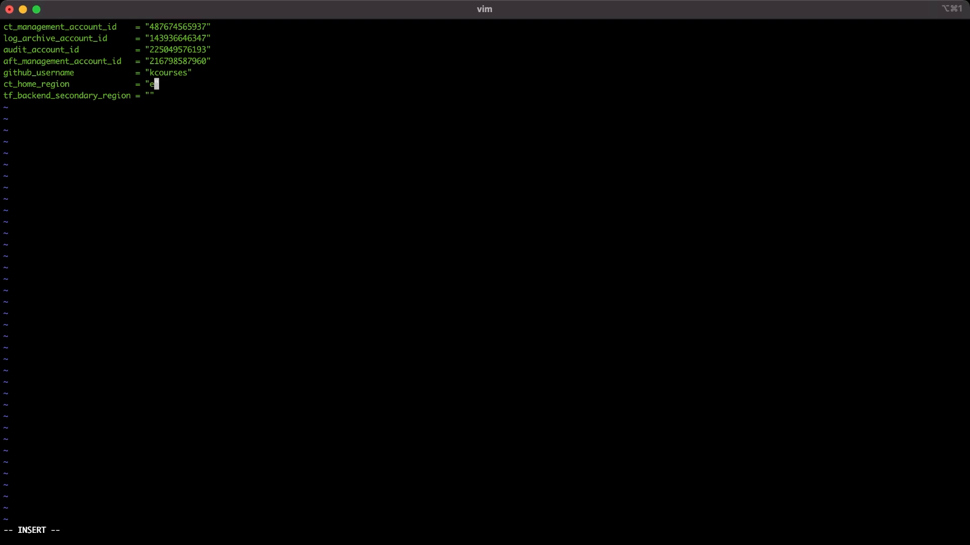
text(eu-central-1)
key(Escape)
text(:w)
key(Down)
text(ion = "eu-west)
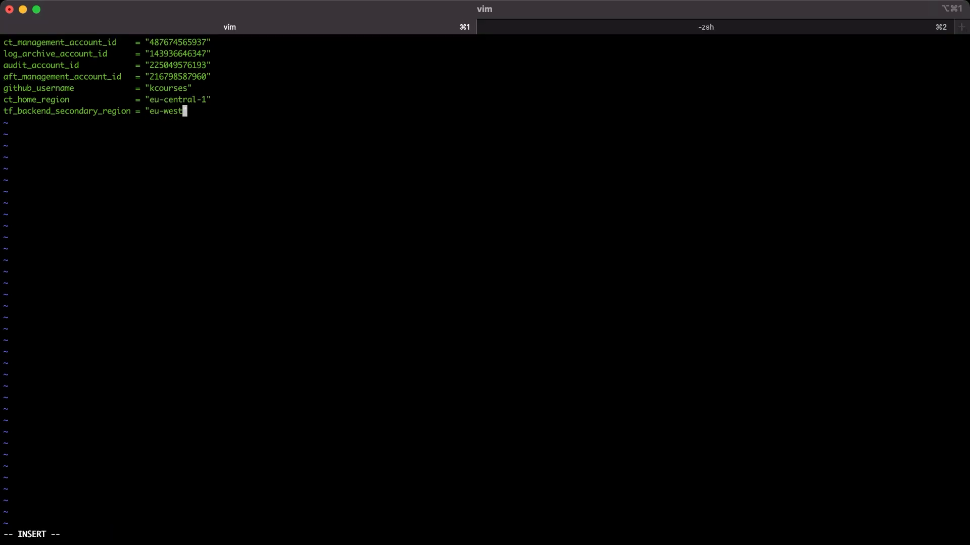
text(-1)
key(Escape)
text(:)
text(wq)
key(Return)
text(terraform init)
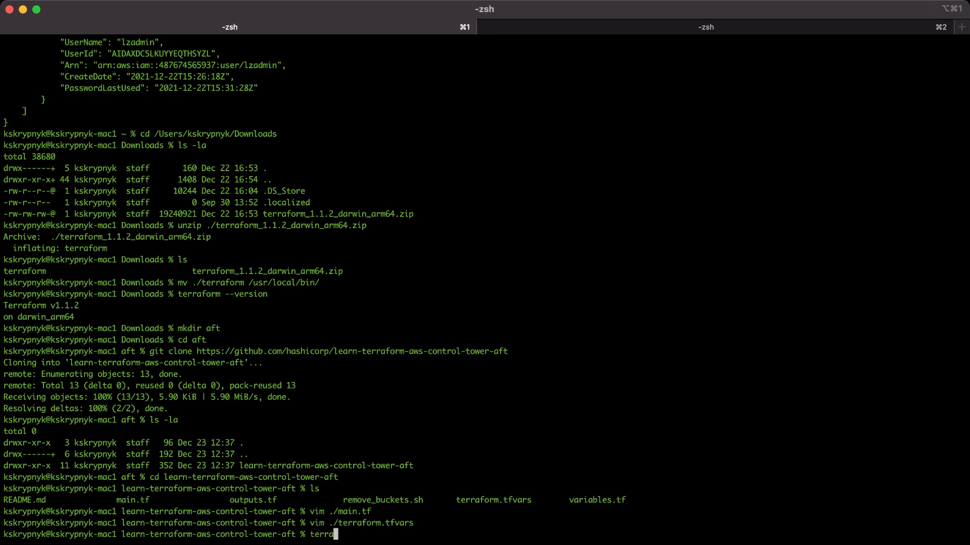
Step: Run terraform init and terraform apply, approving with yes until 63 resources are added
key(Return)
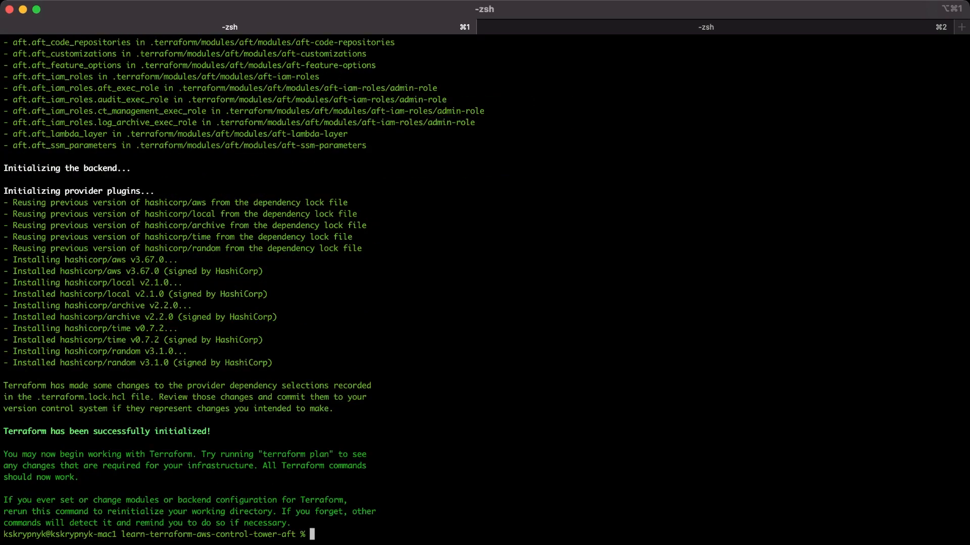
text(te)
text(rraform apply)
key(Return)
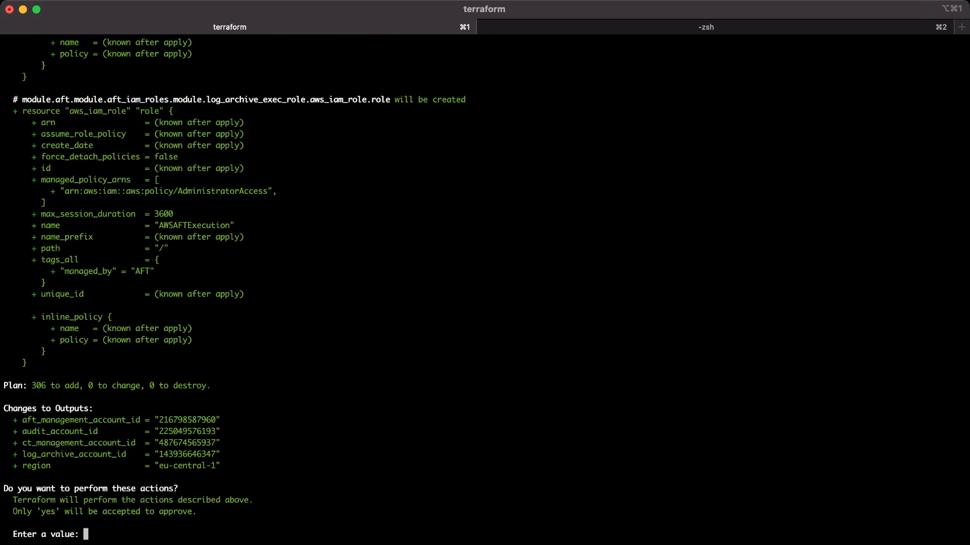
text(yes)
key(Return)
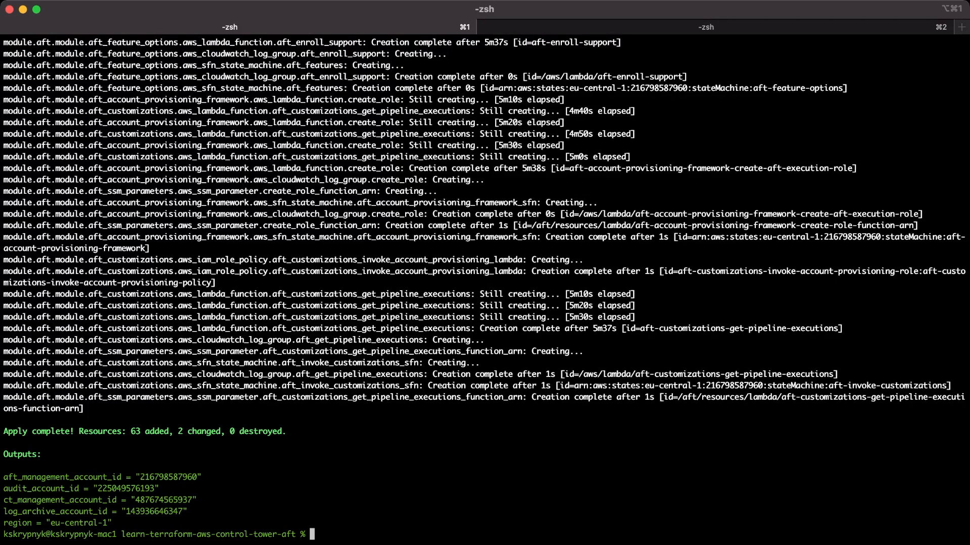
key(super+Tab)
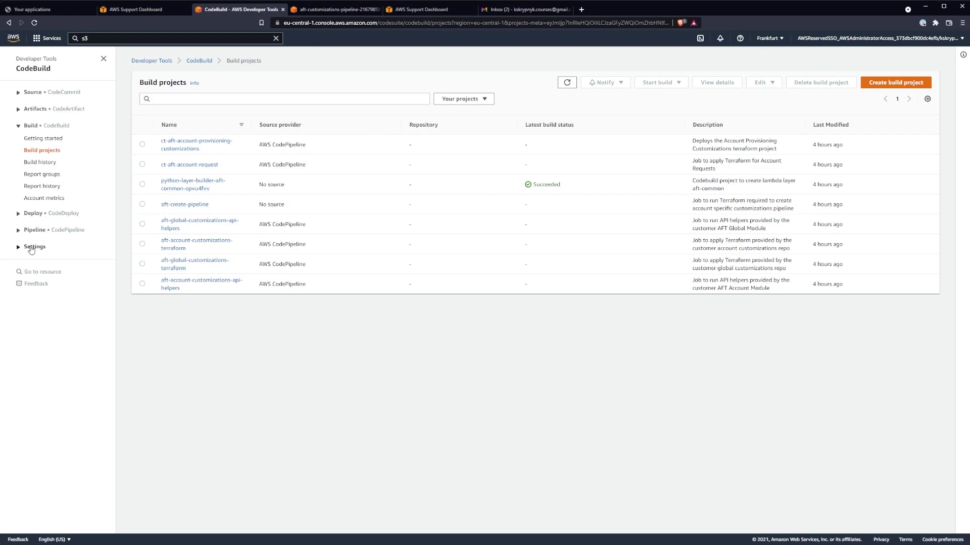
Step: Select ct-aft-github-connection under Developer Tools Connections and start updating the pending connection
click(34, 247)
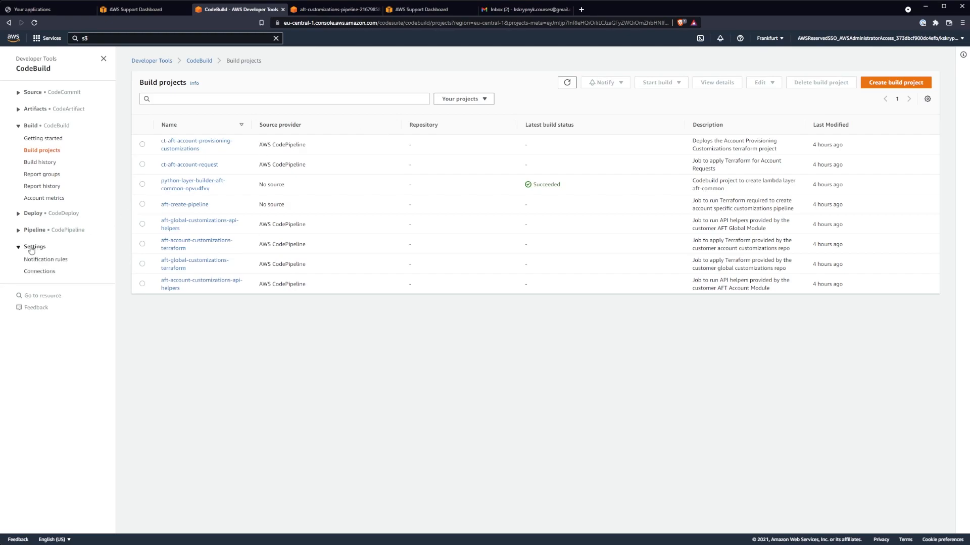
click(40, 271)
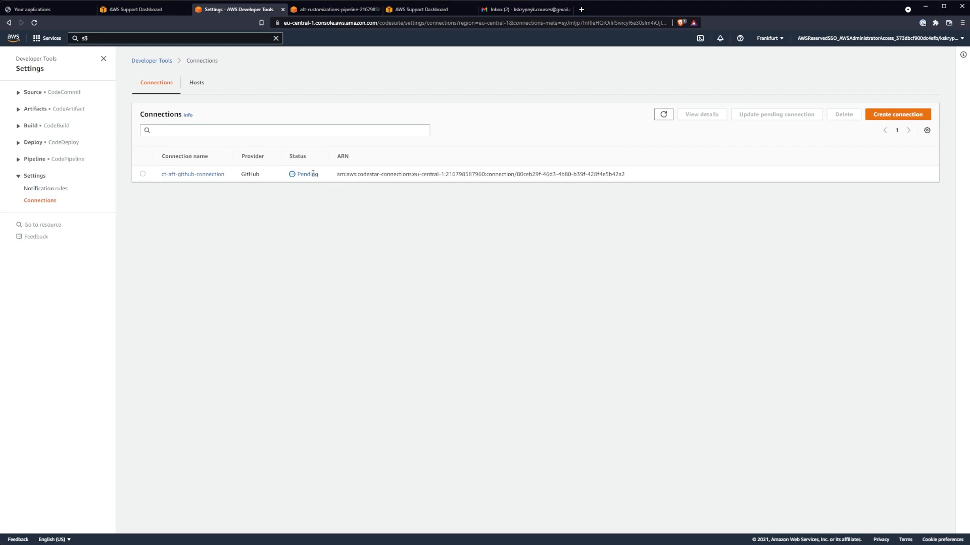
click(143, 176)
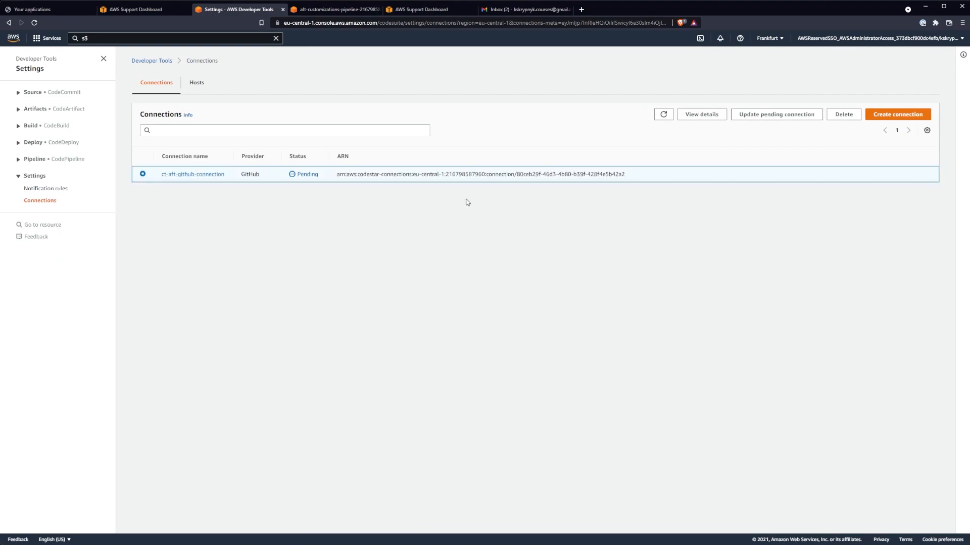
click(766, 115)
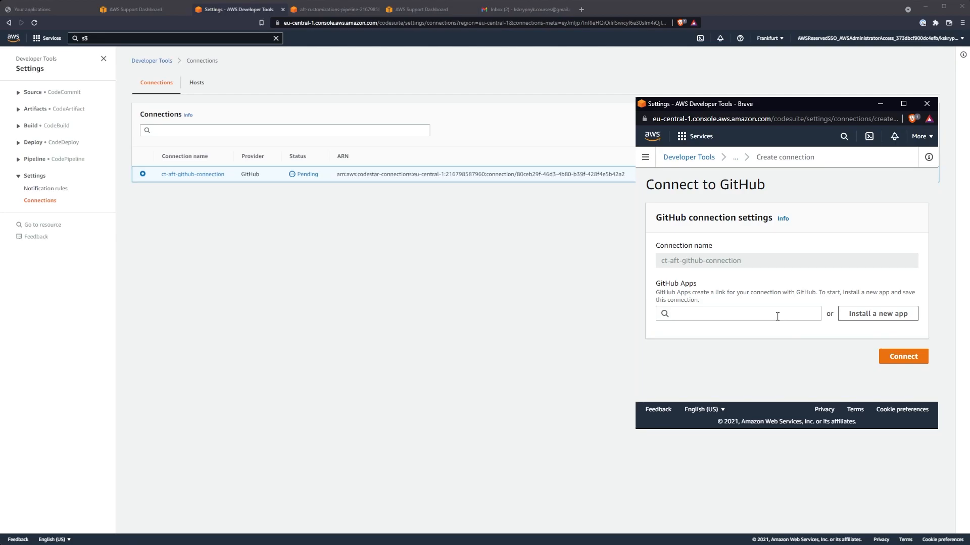
Step: Install the AWS connector GitHub app with access to All repositories, save, and connect
click(877, 313)
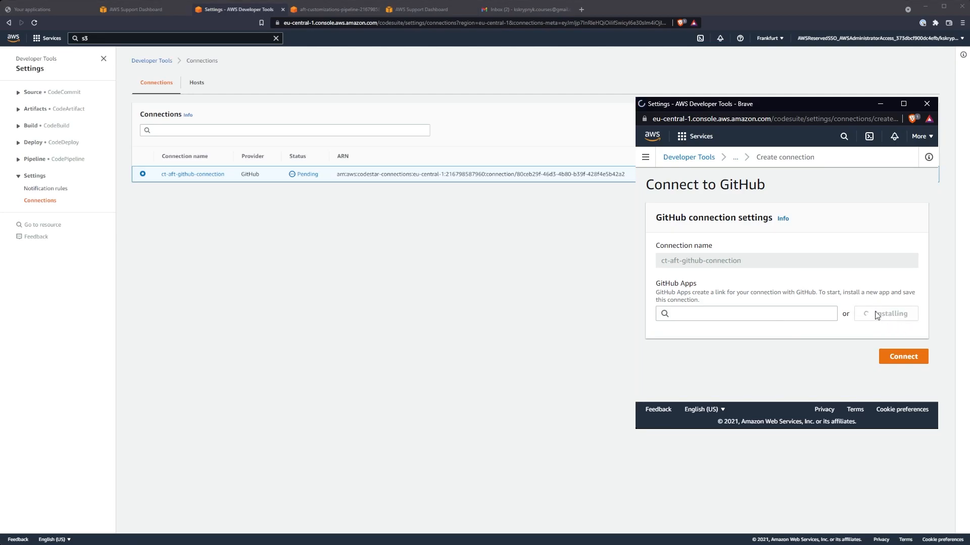
scroll(839, 281, up, 6)
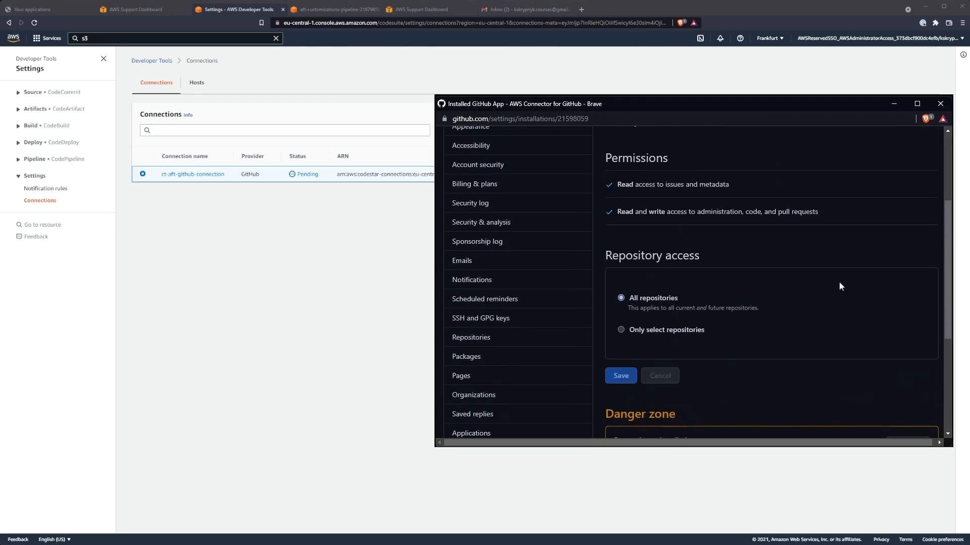
scroll(838, 281, up, 4)
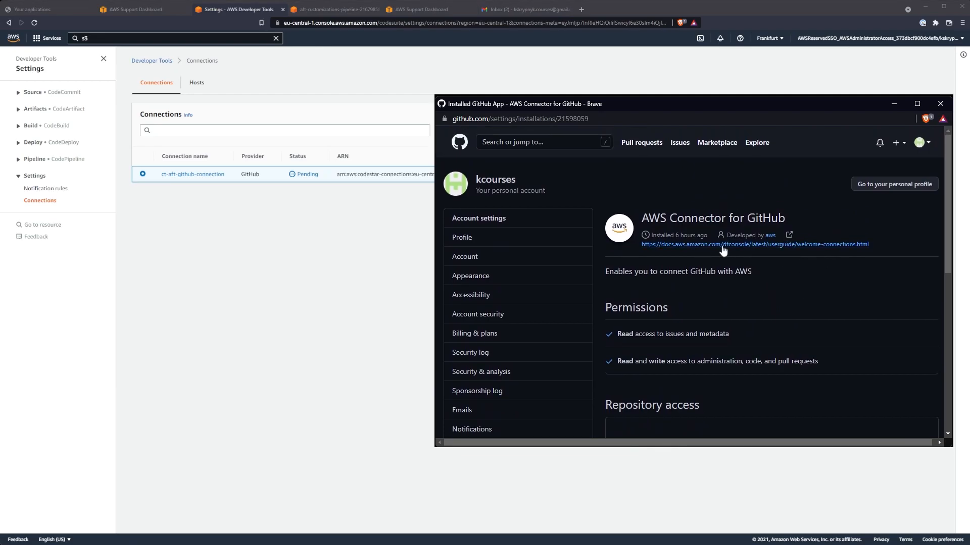
scroll(813, 260, down, 6)
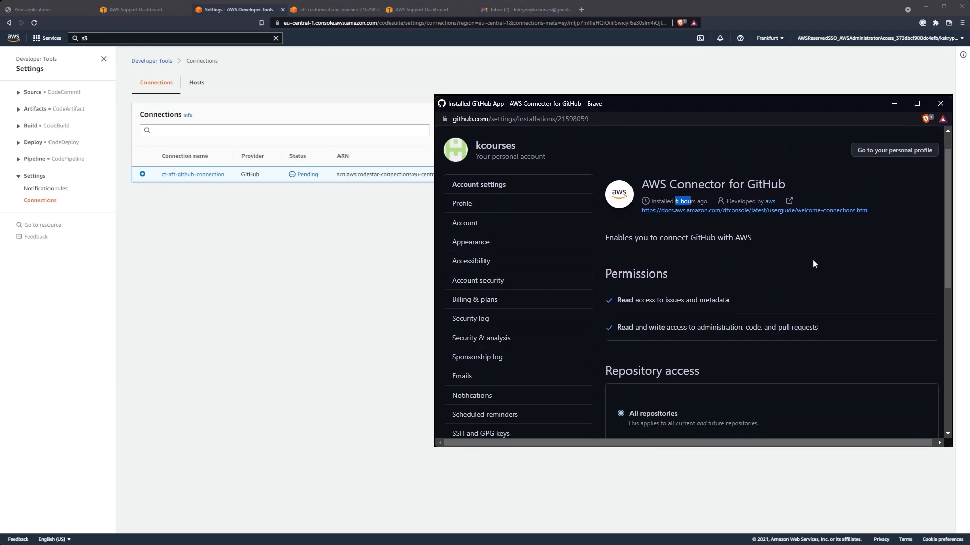
scroll(813, 259, down, 4)
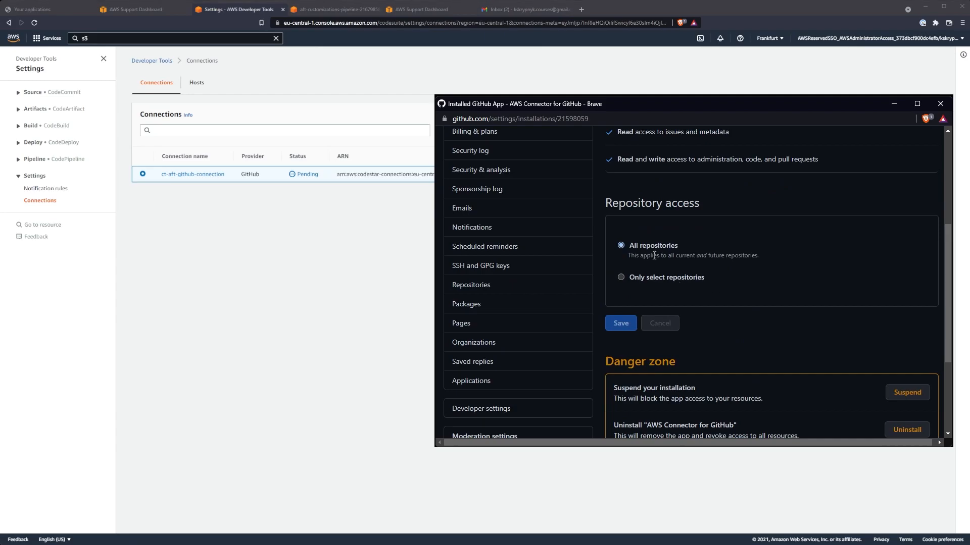
click(621, 277)
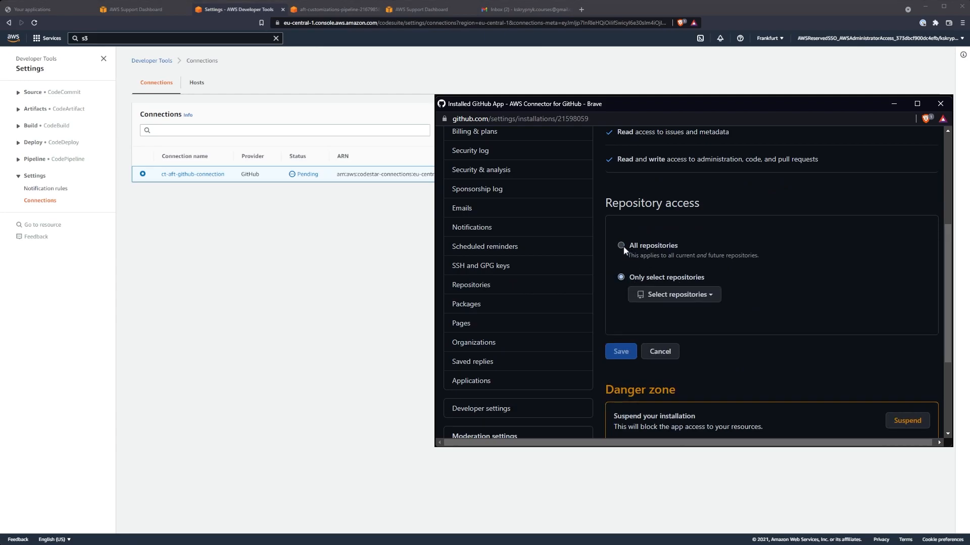
click(621, 245)
click(623, 326)
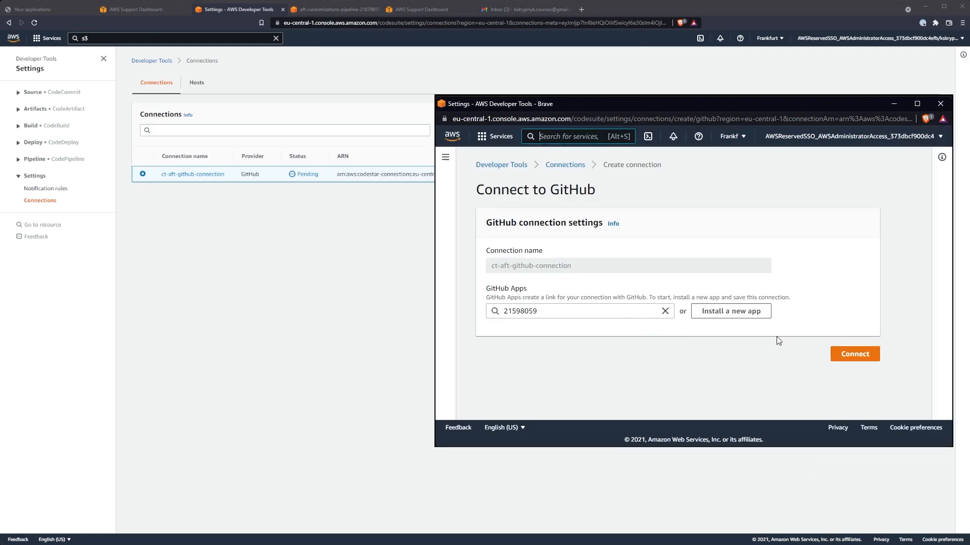
click(855, 354)
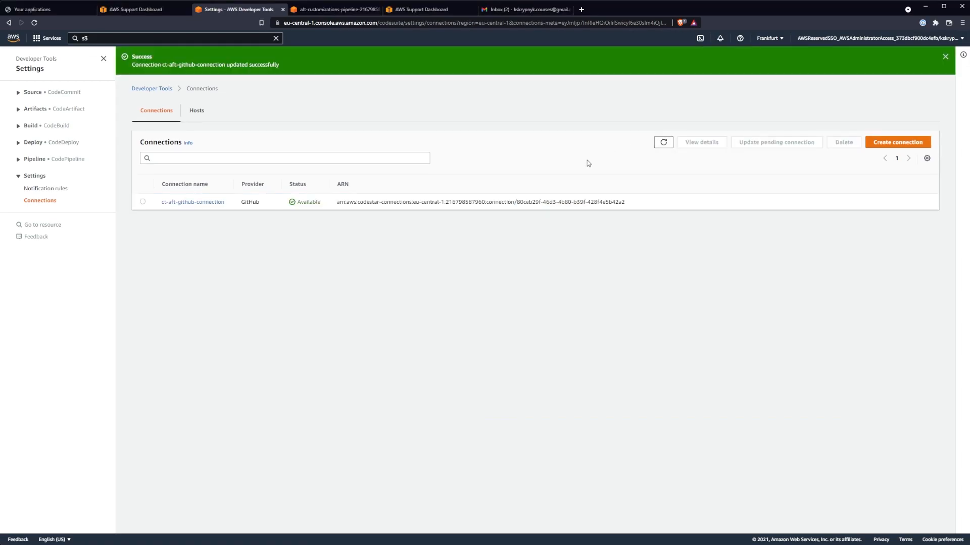
Step: Highlight the connection's Available status
double_click(307, 202)
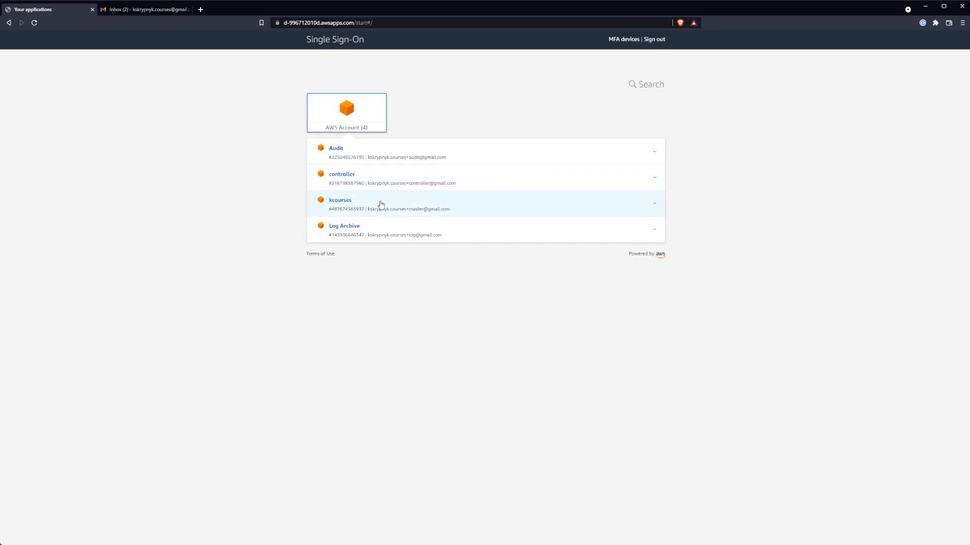
Step: In Service Catalog, view the Access tab of the AWS Control Tower Account Factory Portfolio
click(380, 205)
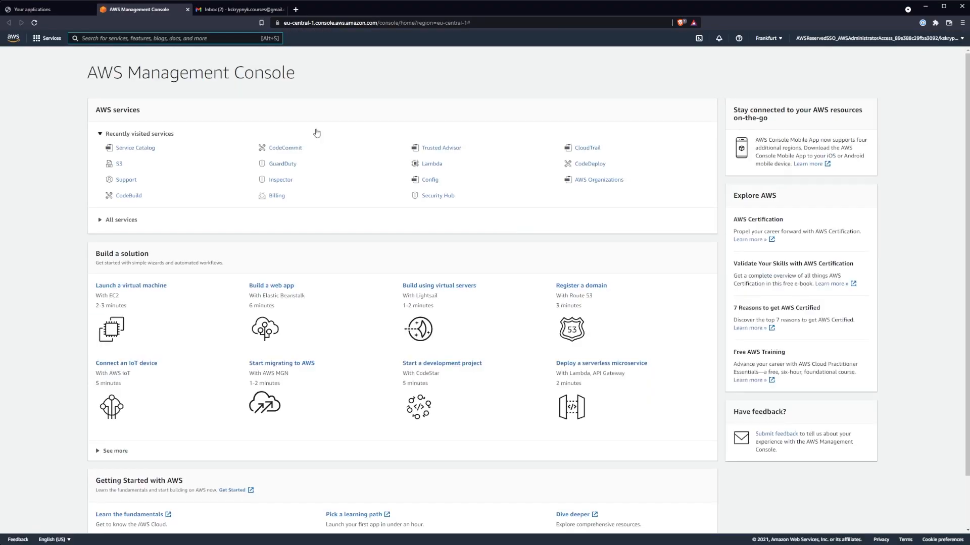
click(126, 38)
text(servic)
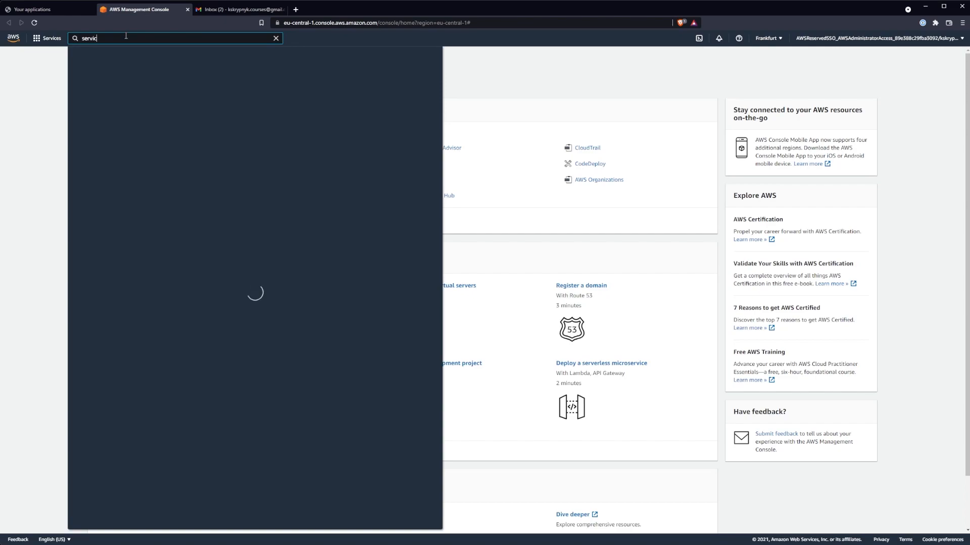
text(e)
click(215, 98)
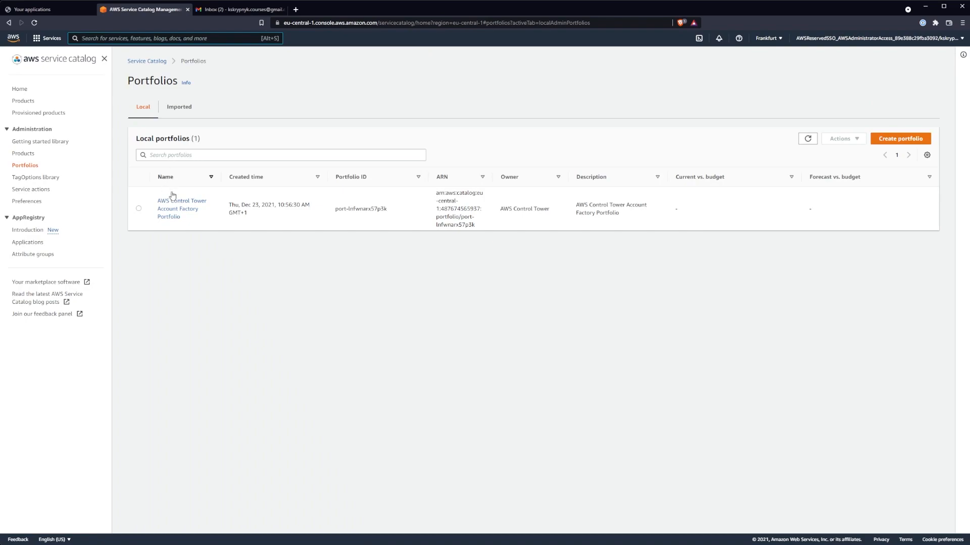
click(173, 212)
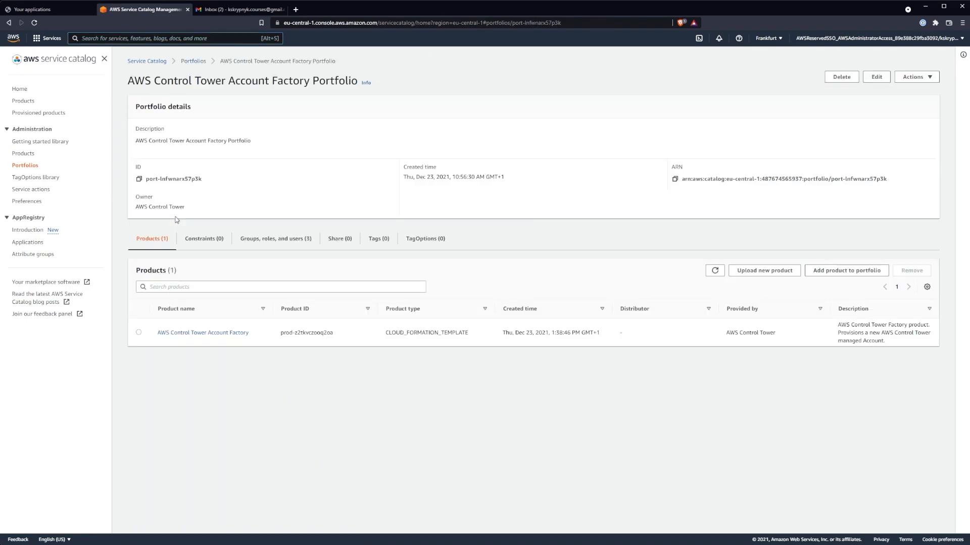
click(267, 239)
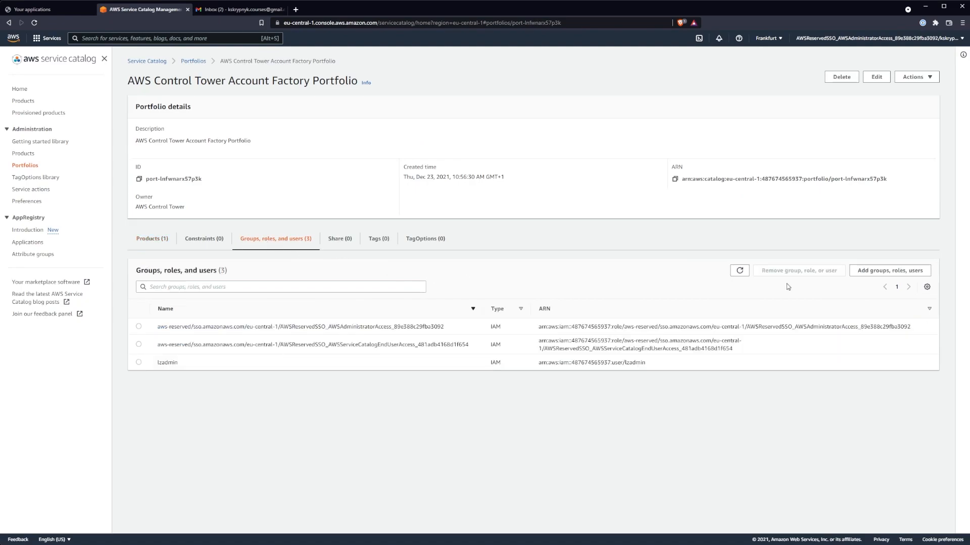
Step: Search roles for 'awsaf', tick AWSAFTExecution and add its access to the portfolio
click(889, 270)
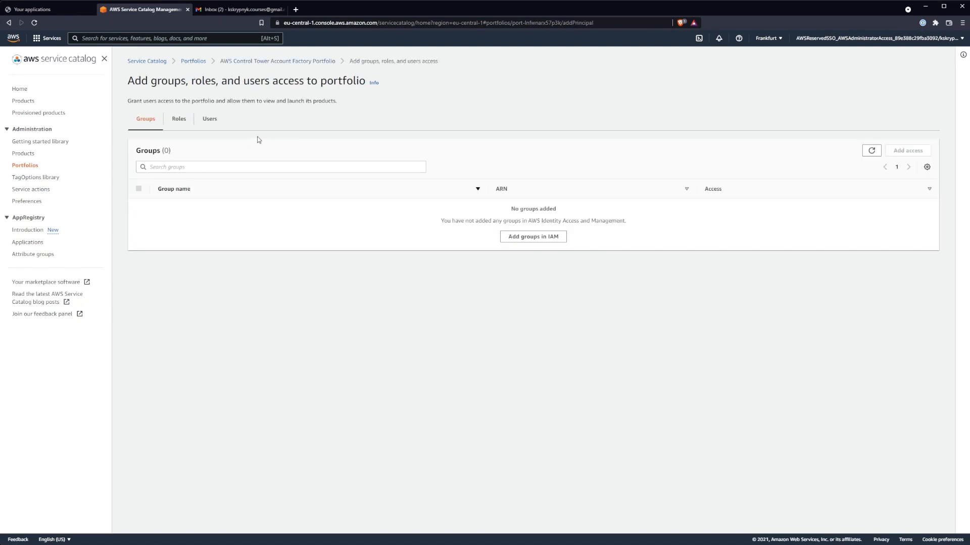
click(179, 118)
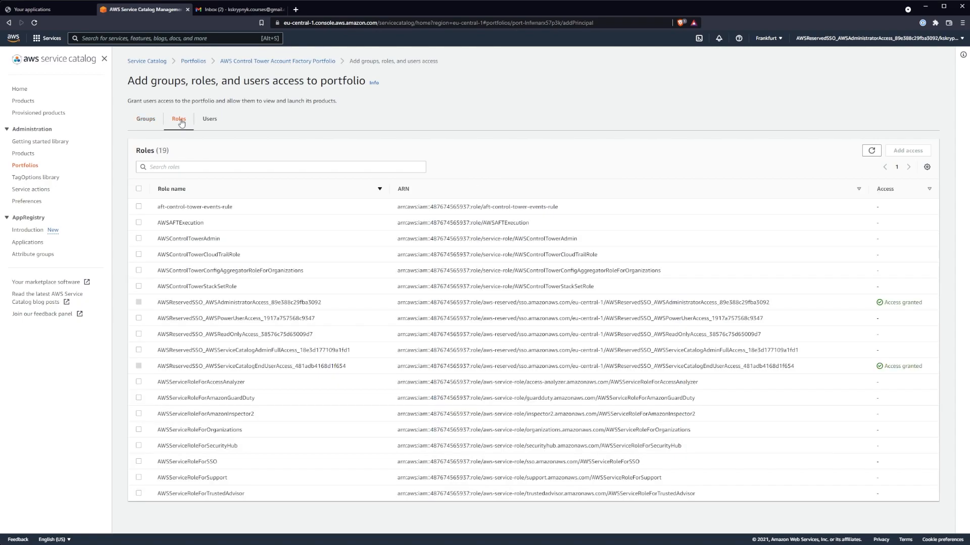
click(172, 167)
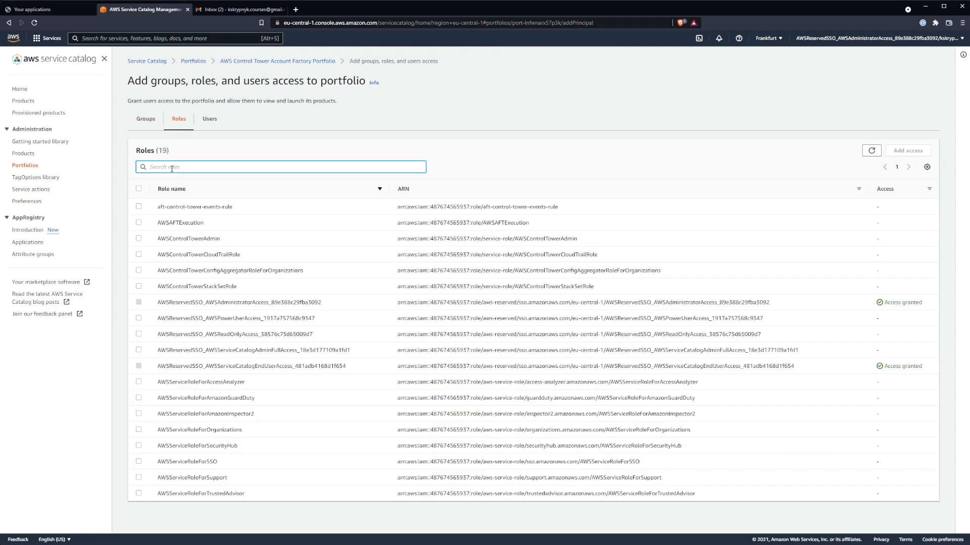
text(aws)
text(af)
click(138, 207)
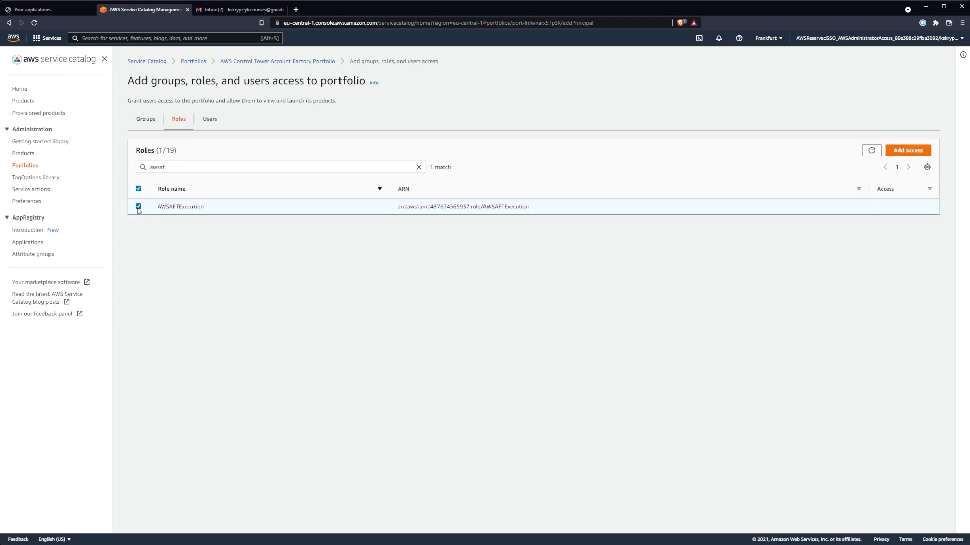
click(907, 151)
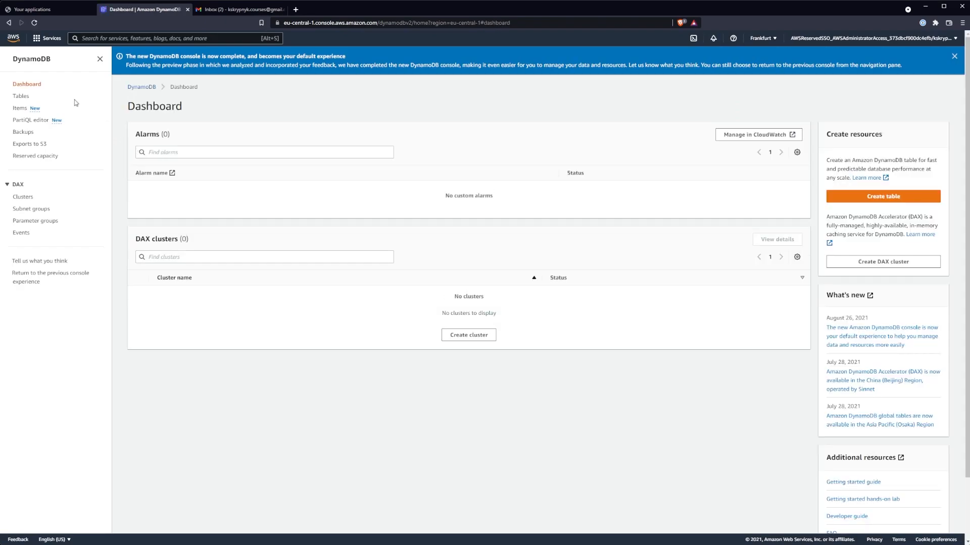
Step: In DynamoDB Tables, open aft-request and step through its tabs to Exports and streams
click(21, 96)
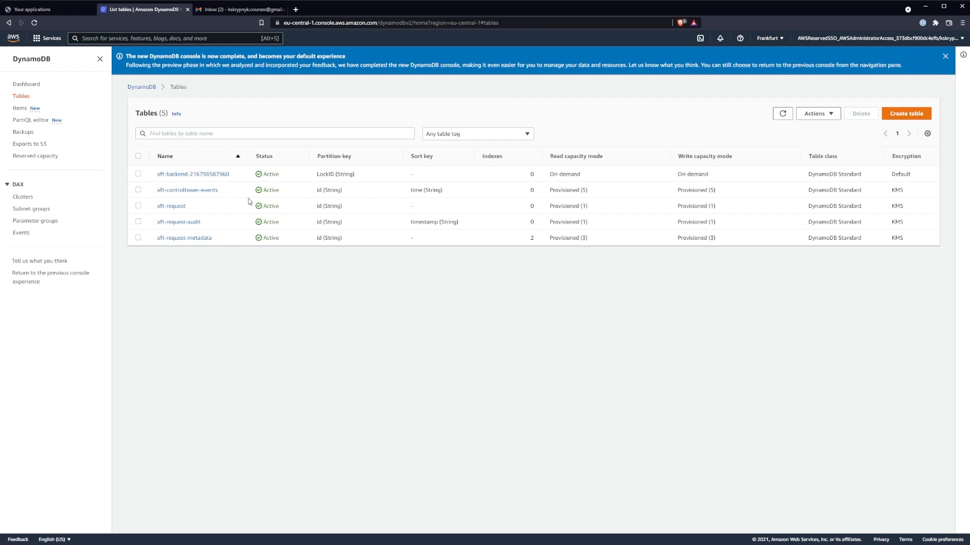
click(171, 206)
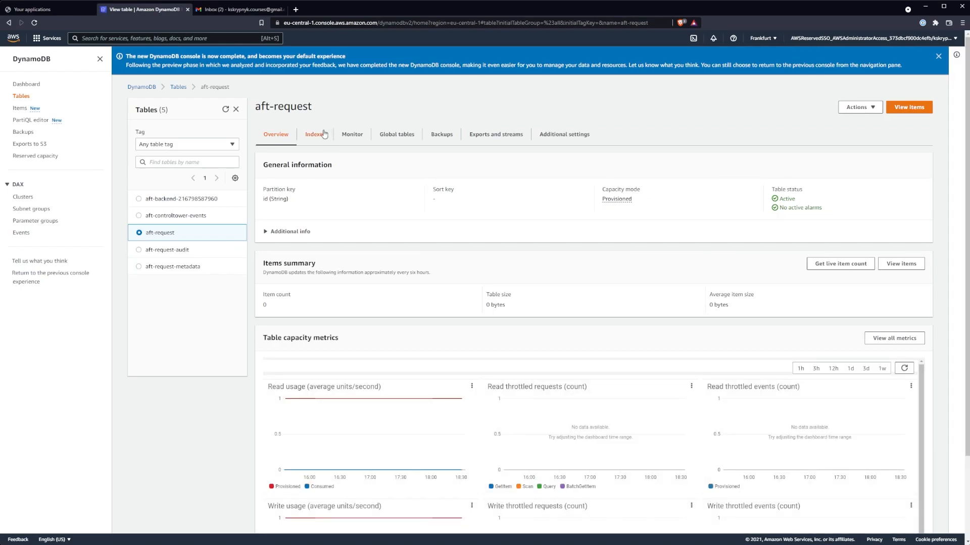
click(316, 134)
click(351, 134)
click(397, 135)
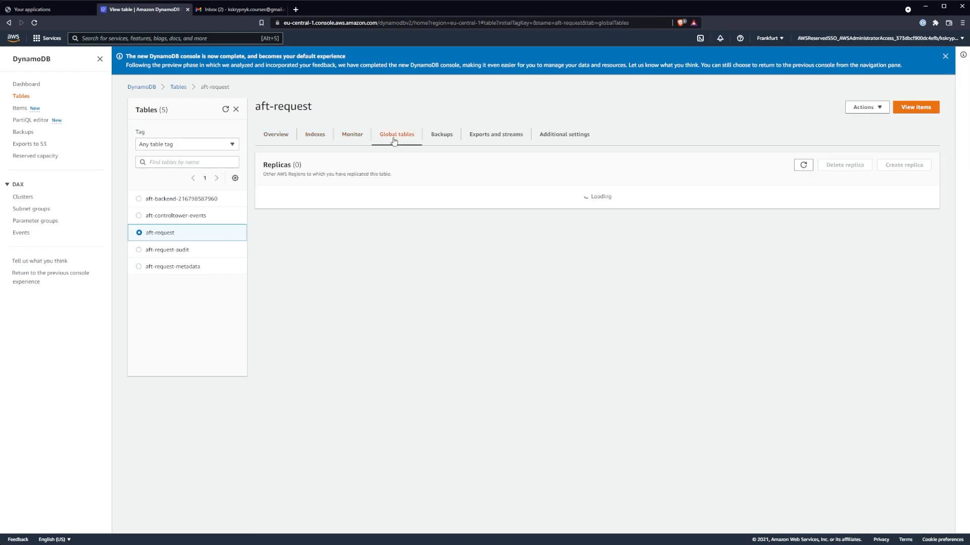
click(441, 134)
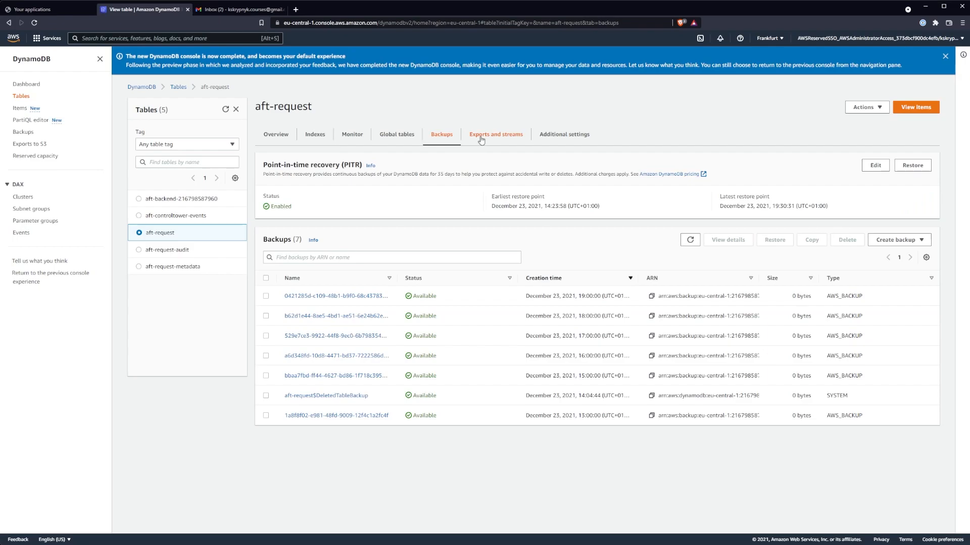
click(485, 135)
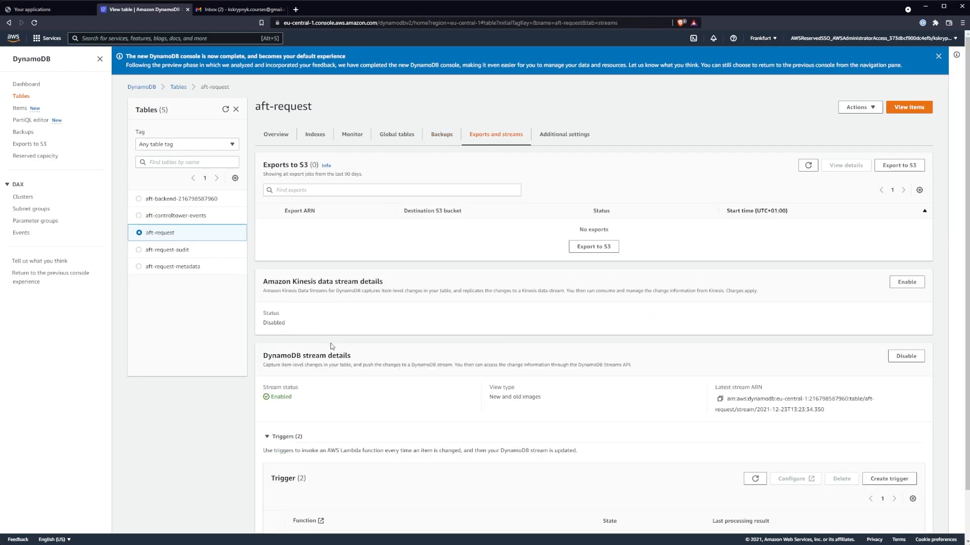
Step: Highlight the Enabled stream status and the aft-account-request-audit-trigger function name
double_click(284, 397)
scroll(758, 400, down, 2)
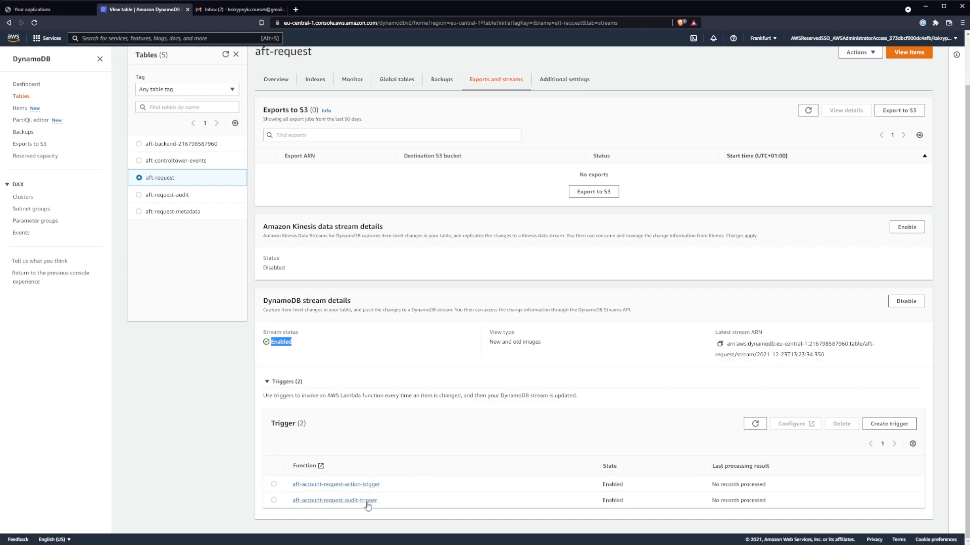
drag(383, 500, 291, 503)
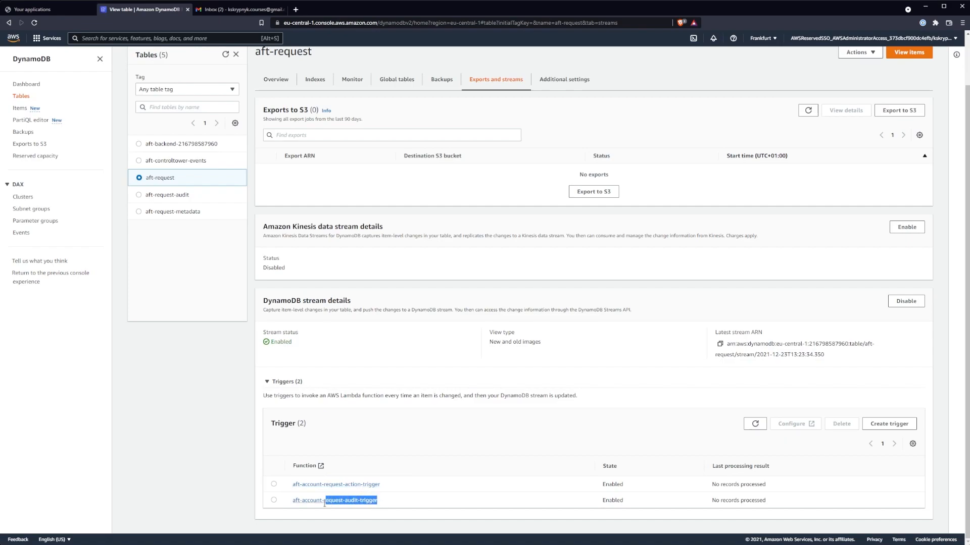
Step: Review the aft-account-request-action-trigger Lambda code, highlighting the Building SQS Message log text
click(354, 486)
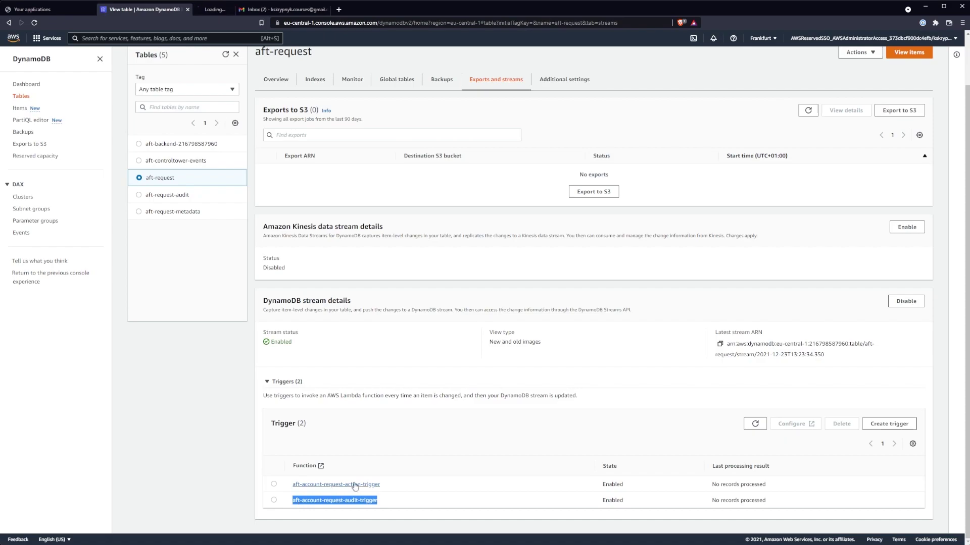
click(235, 9)
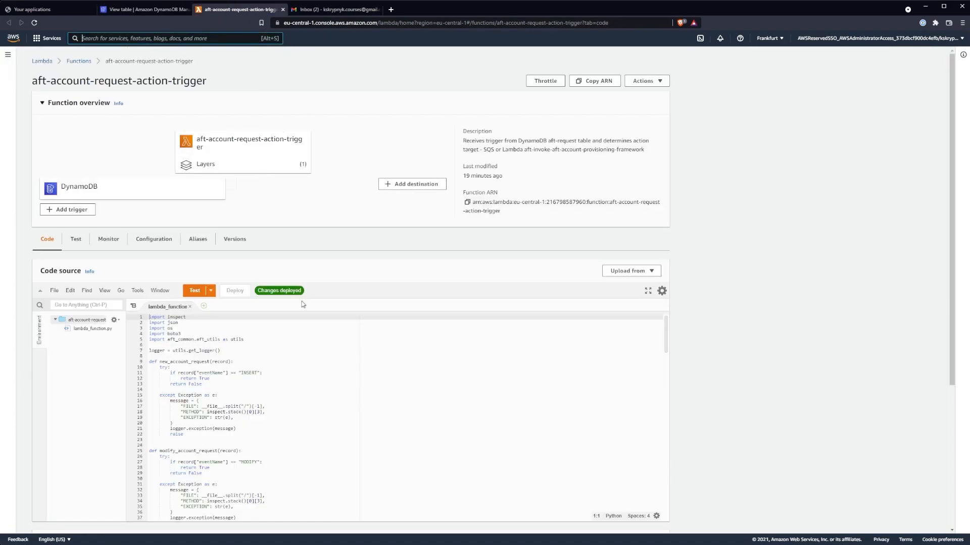
scroll(294, 371, down, 5)
scroll(294, 370, down, 5)
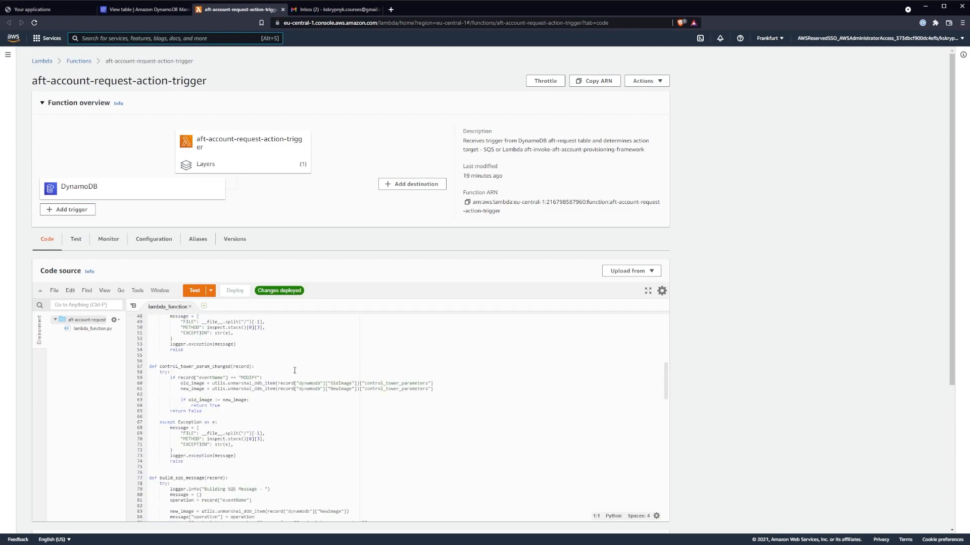
scroll(294, 370, down, 5)
drag(205, 371, 245, 369)
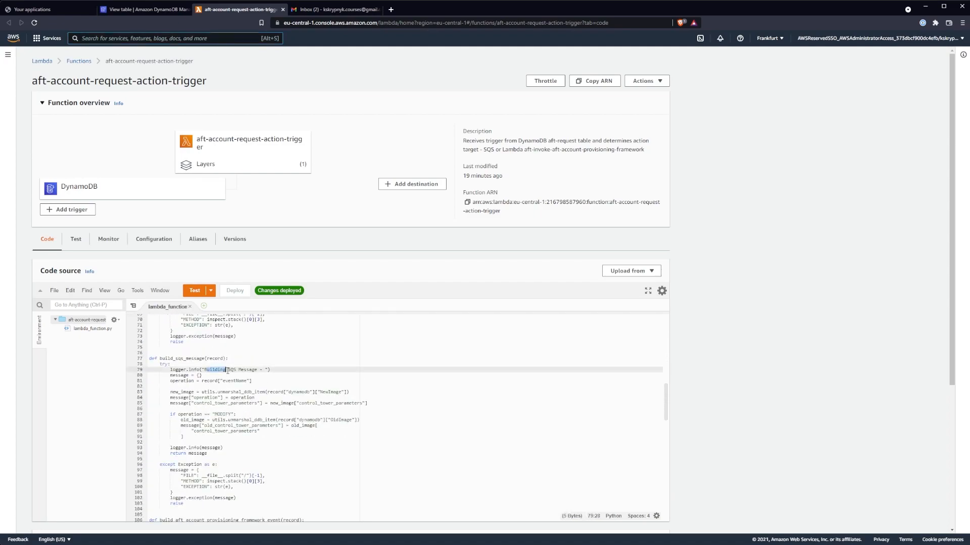
Step: In Simple Queue Service, highlight the aft-account-request.fifo and aft-account-request-dlq.fifo queues
click(144, 38)
text(sqs)
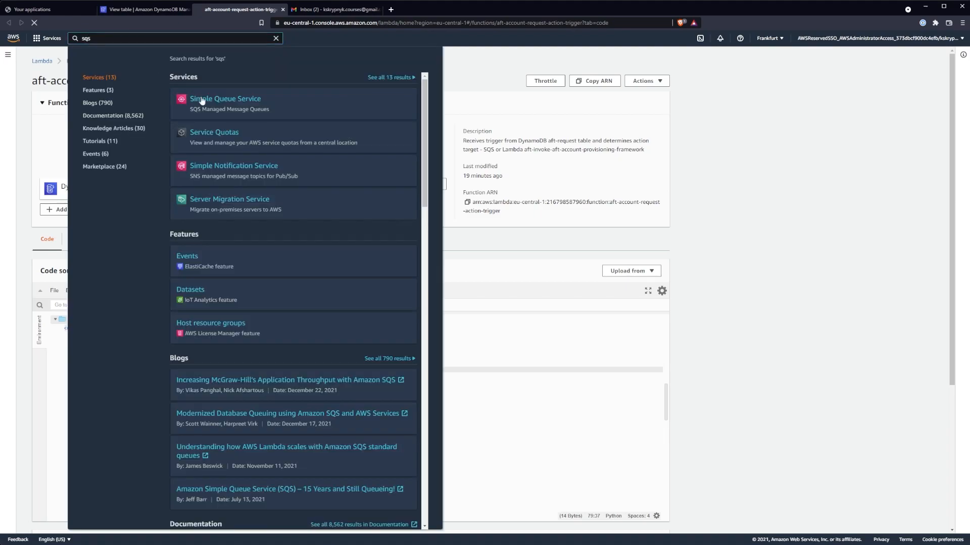
click(196, 102)
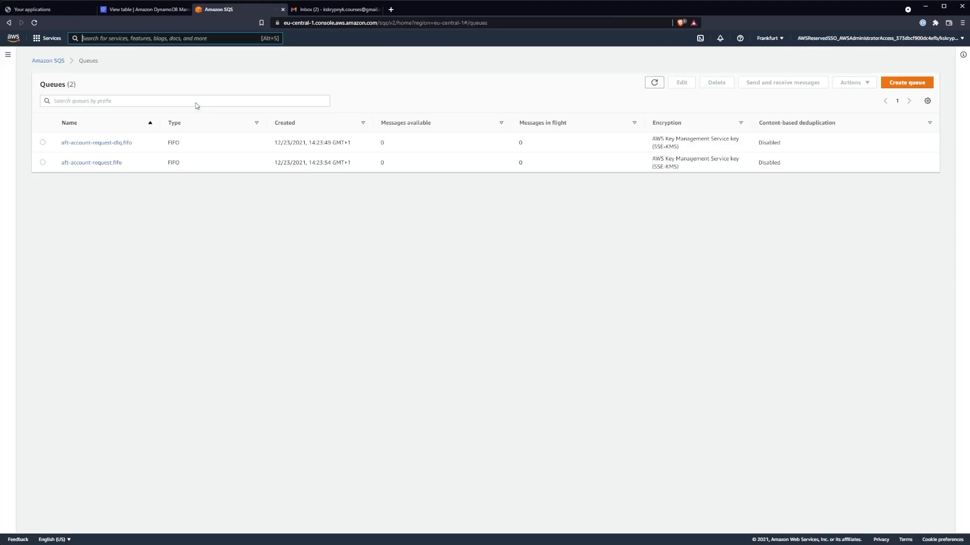
drag(136, 170, 50, 171)
drag(141, 145, 62, 145)
click(211, 163)
click(10, 57)
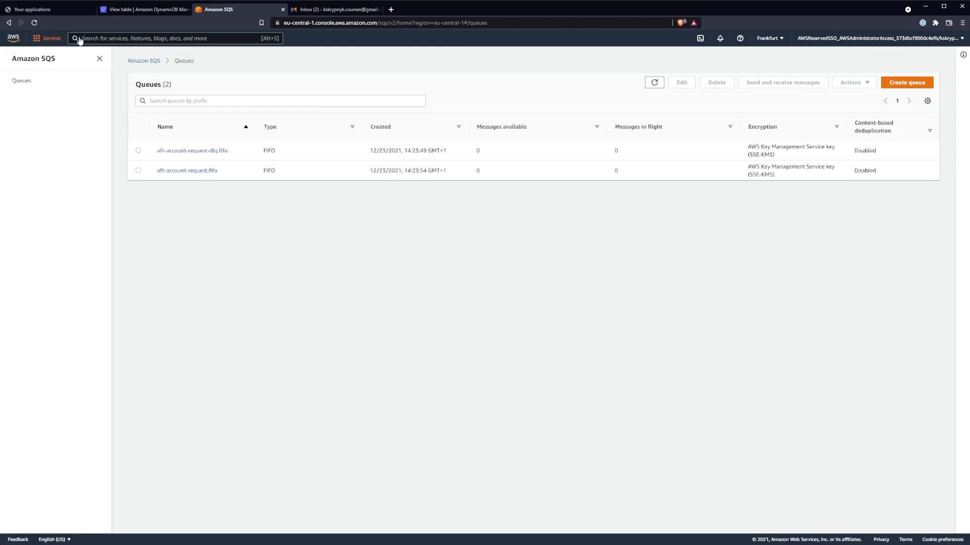
Step: In Step Functions, highlight the aft-account-provisioning-framework state machine, closing the DynamoDB tab
click(98, 38)
text(step)
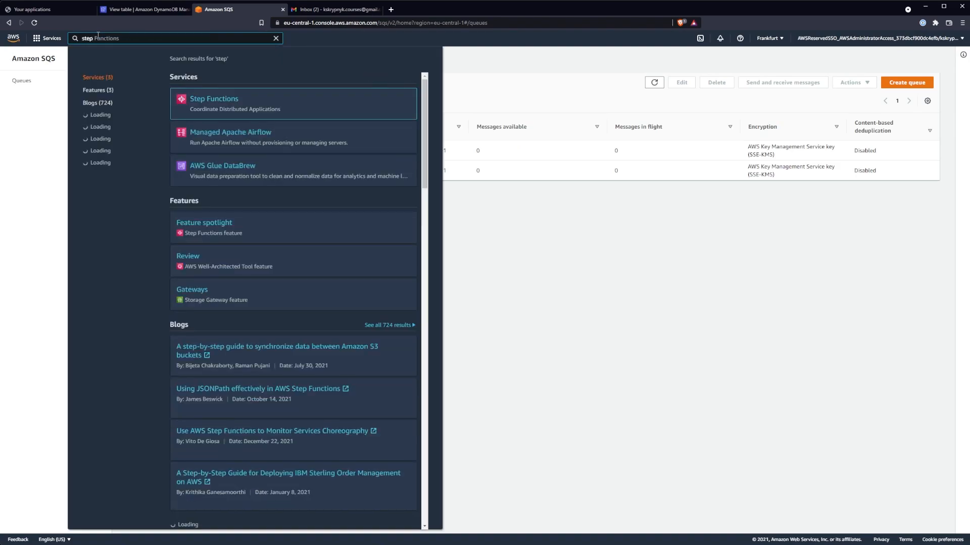
click(214, 98)
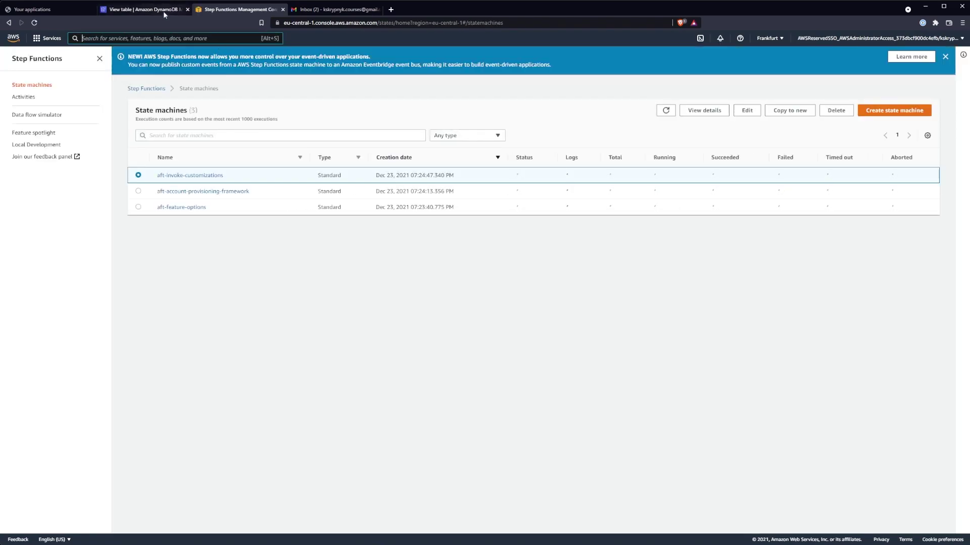
middle_click(163, 9)
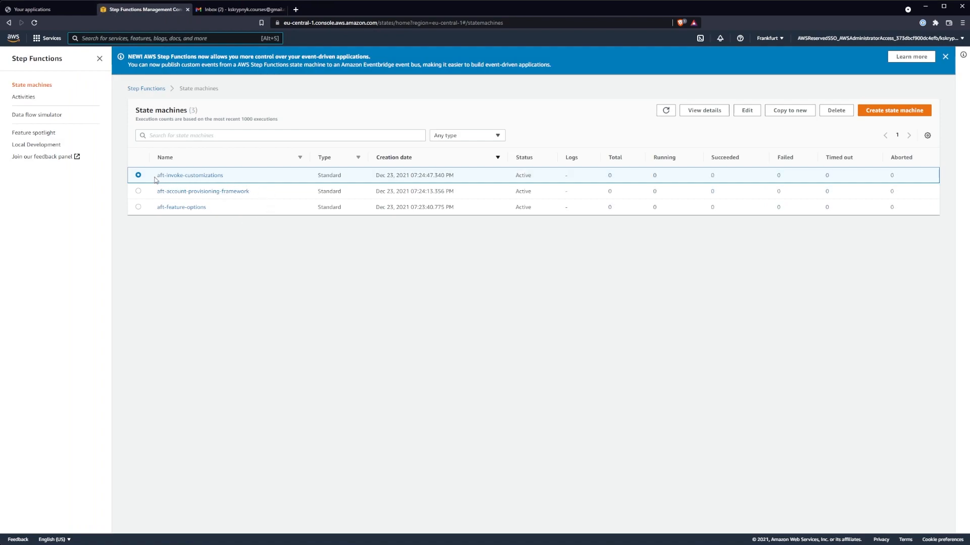
mouse_move(152, 177)
mouse_down()
mouse_move(239, 180)
mouse_move(151, 195)
mouse_up()
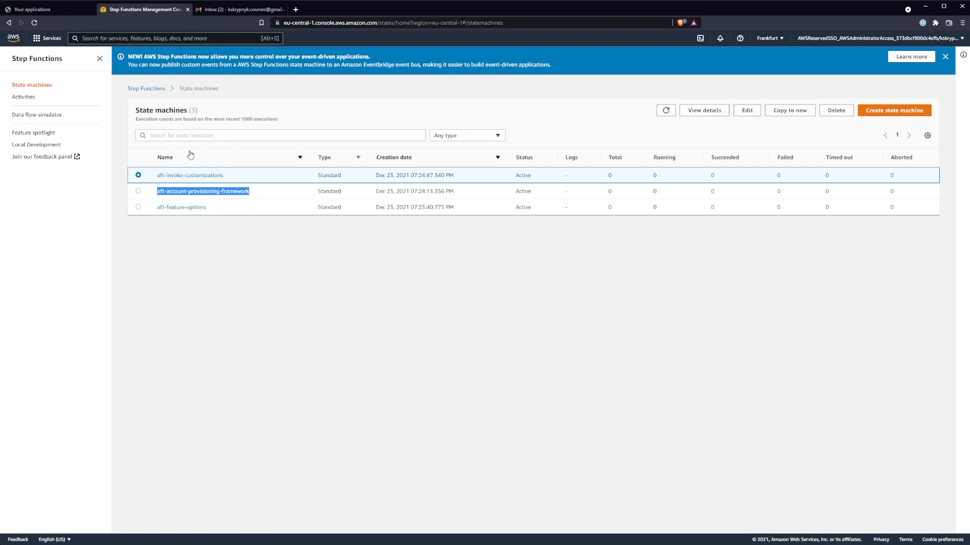
click(155, 38)
text(pipelines)
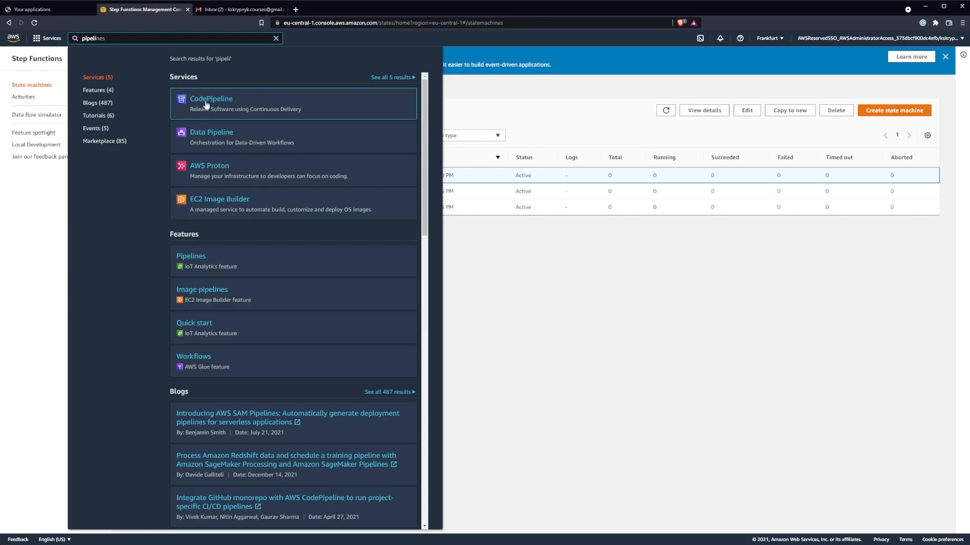
Step: Choose CodePipeline to list the two failed AFT pipelines
click(205, 104)
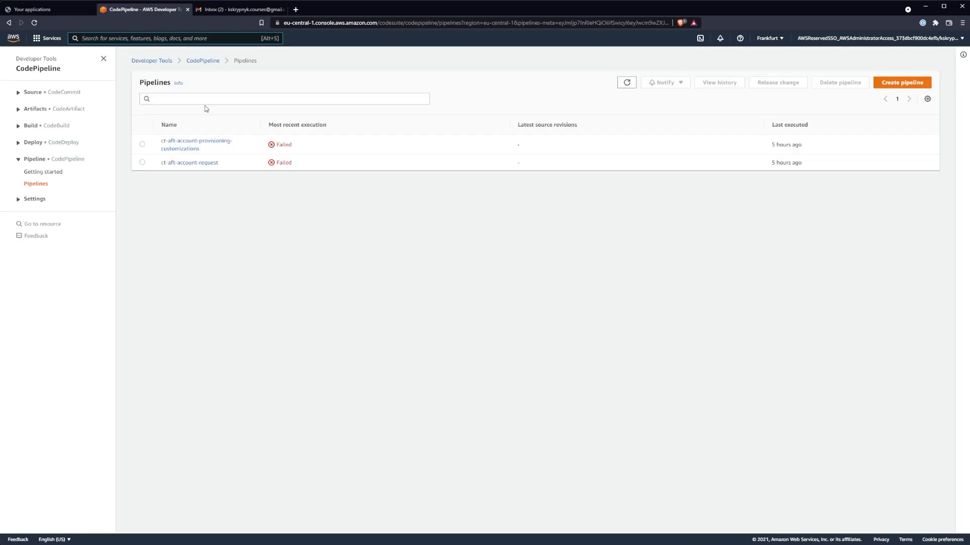